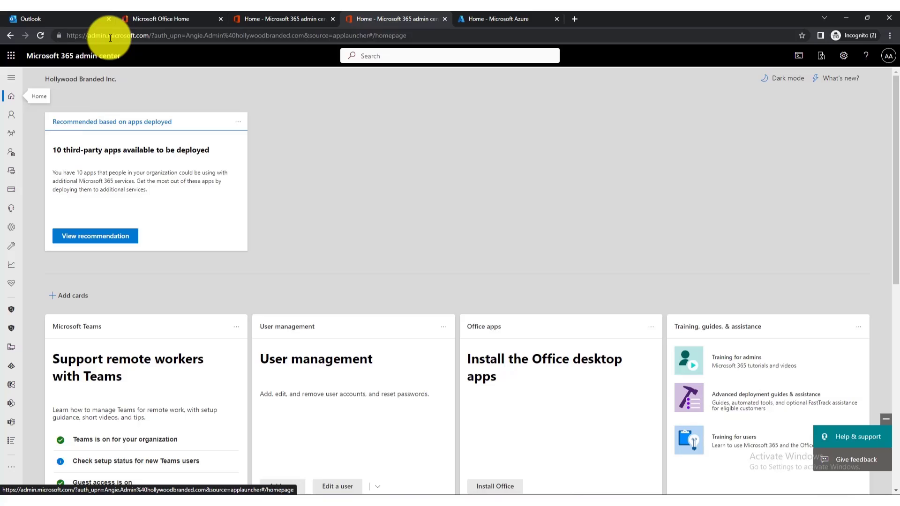
Go to the Shared mailboxes page under Teams & groups in the admin center.
click(10, 56)
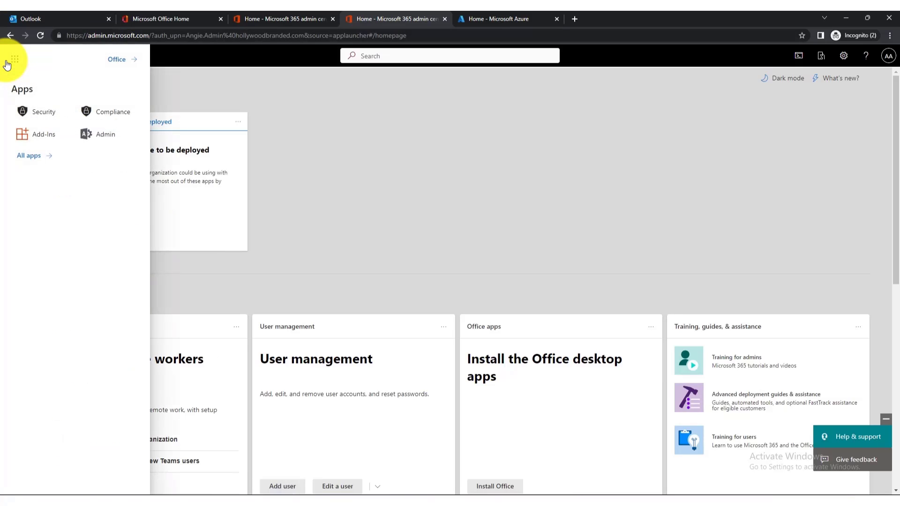
click(404, 167)
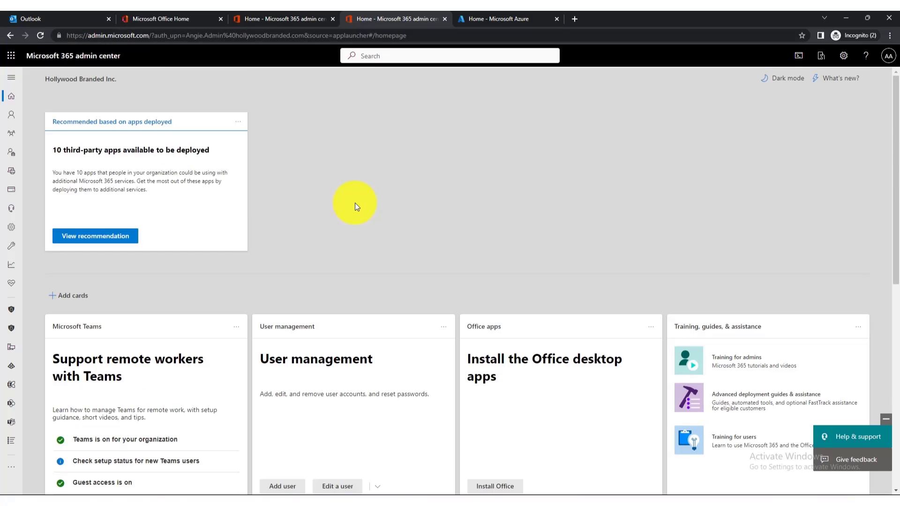
click(11, 56)
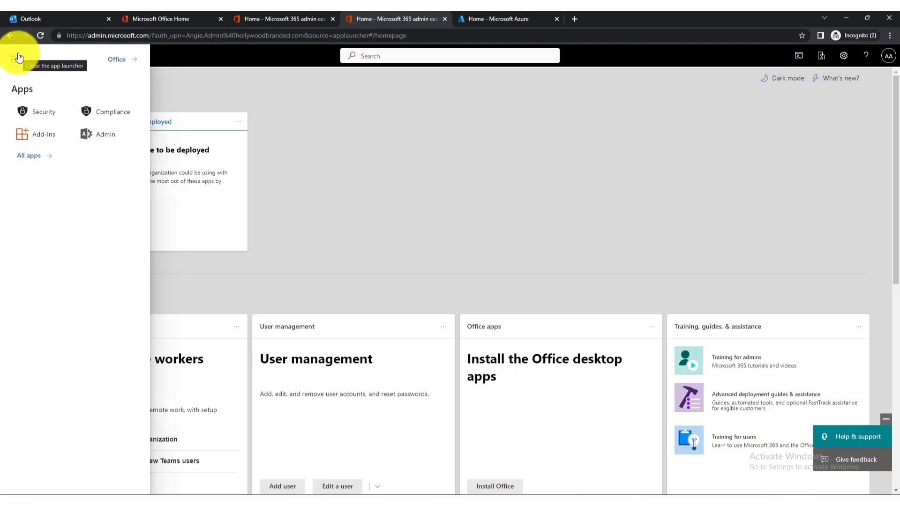
click(201, 69)
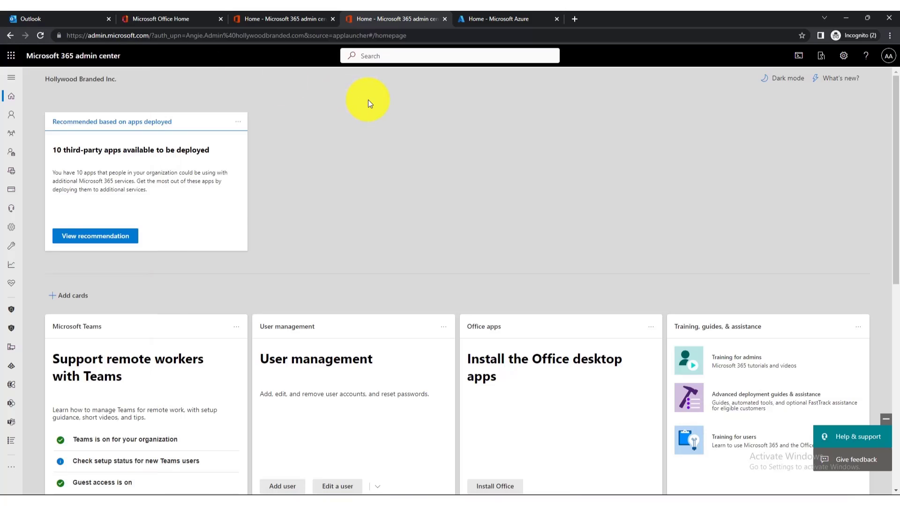
mouse_move(12, 155)
mouse_move(12, 136)
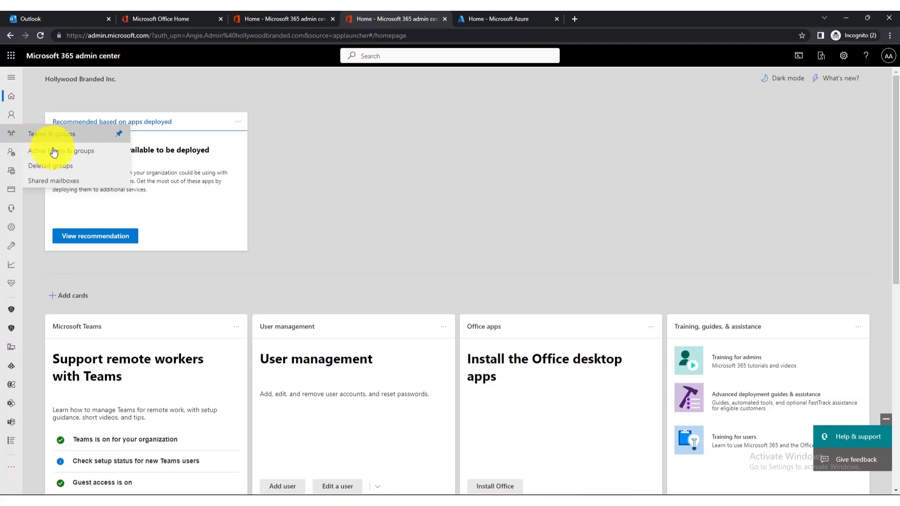
click(58, 182)
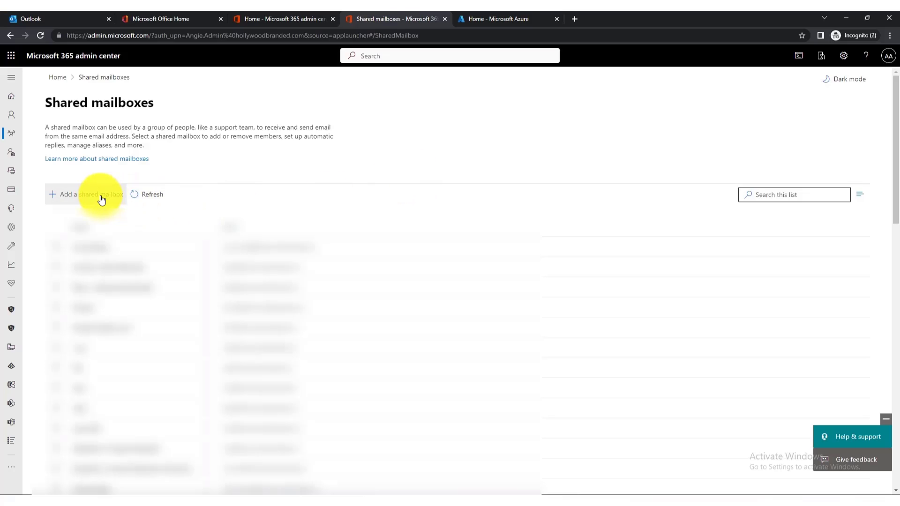
click(118, 195)
click(678, 180)
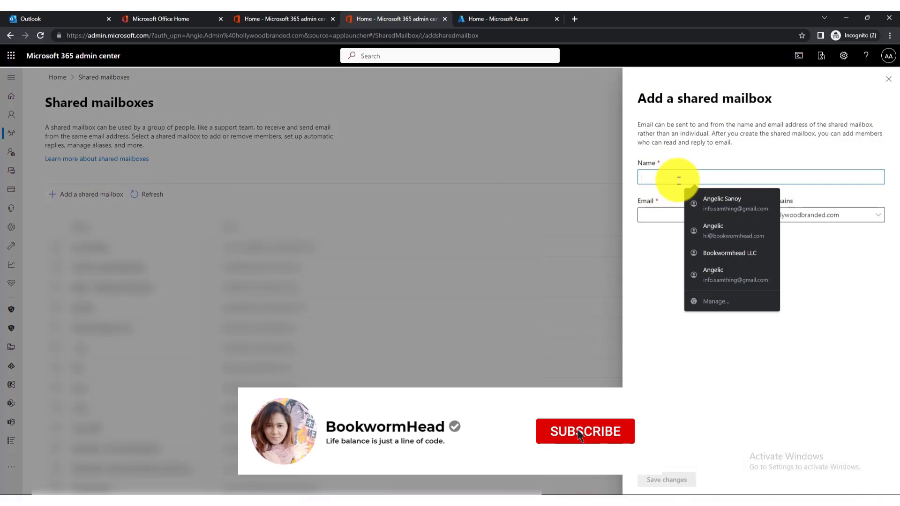
text(Support)
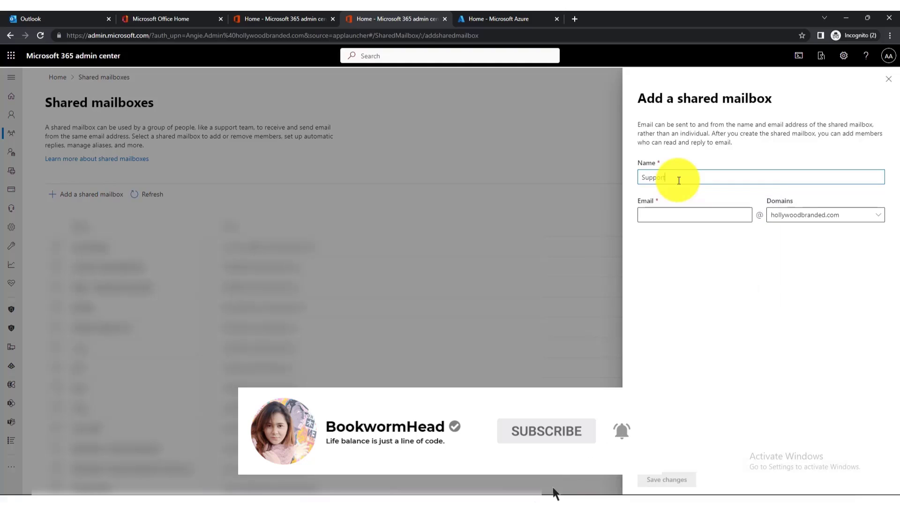
key(Tab)
text(s)
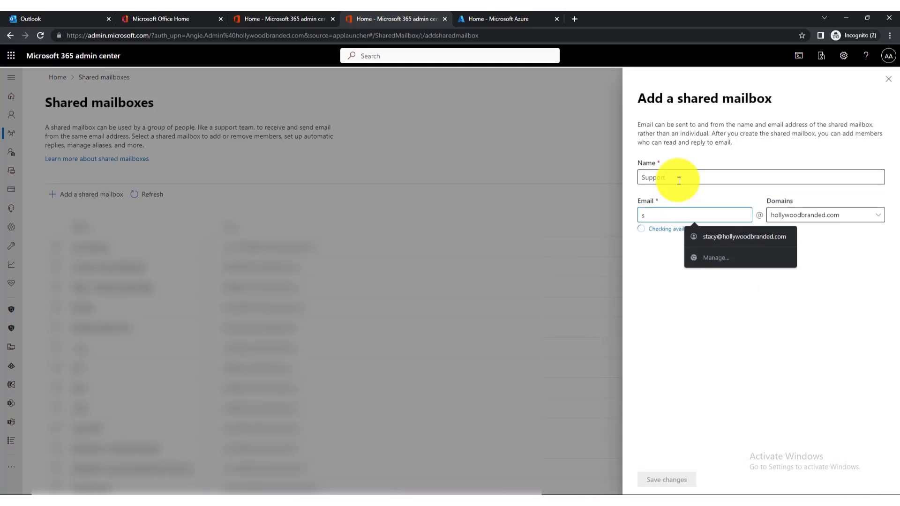
text(upport)
click(708, 192)
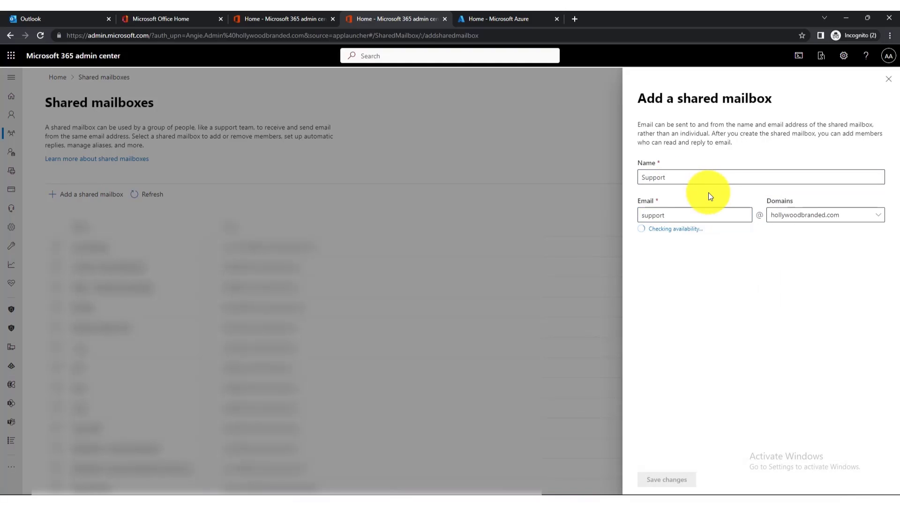
click(666, 479)
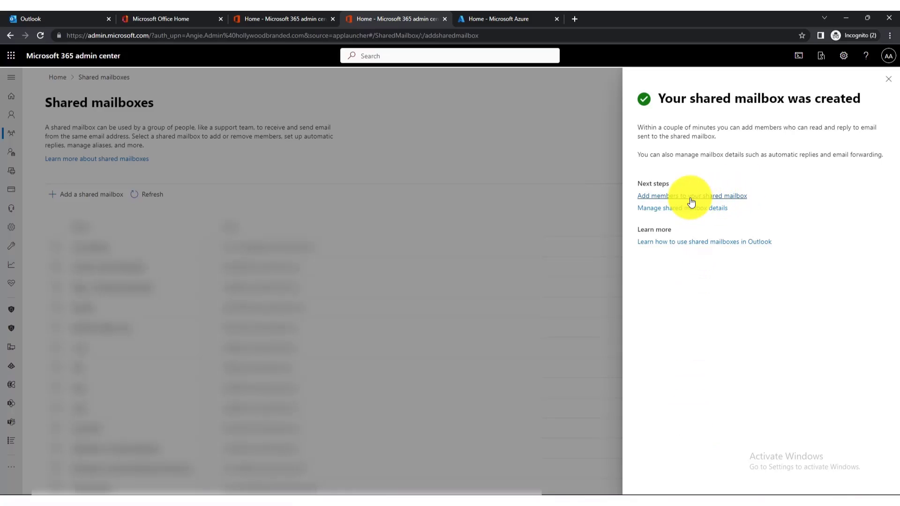
Start adding members to Support and search for the user's e-mail address.
click(687, 240)
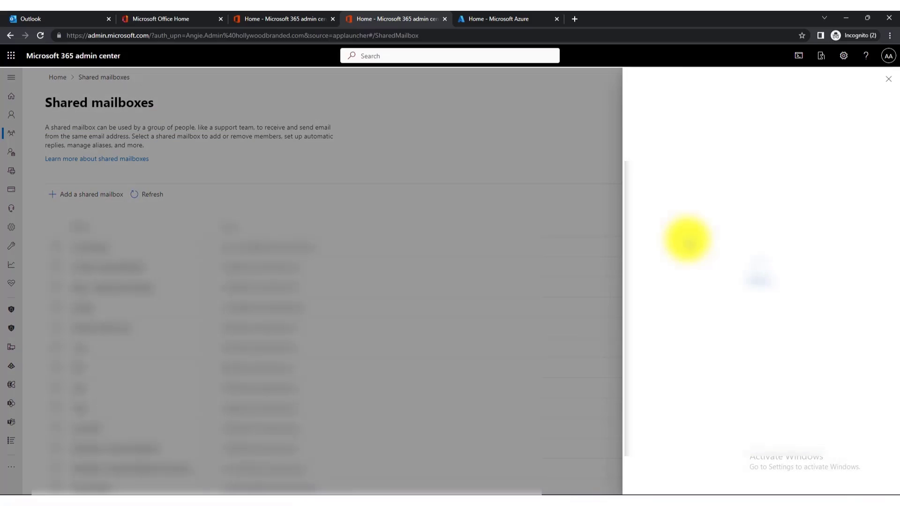
click(680, 129)
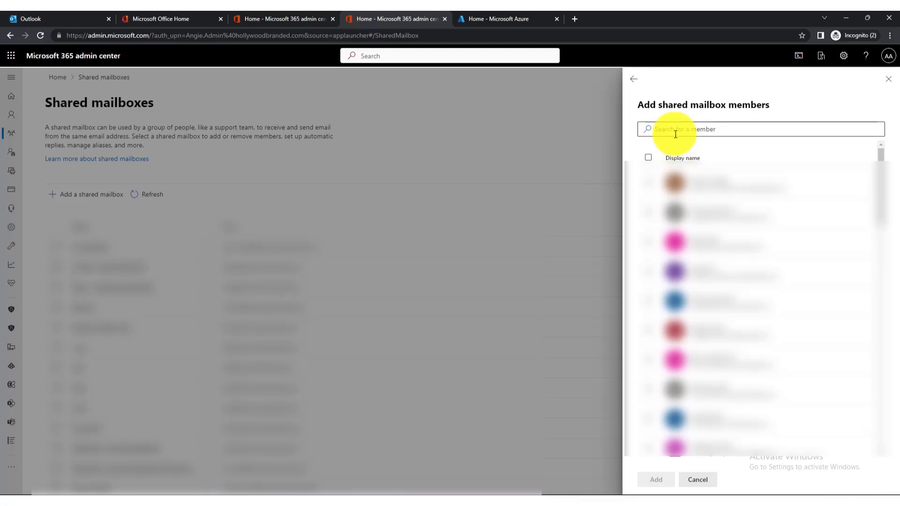
click(676, 135)
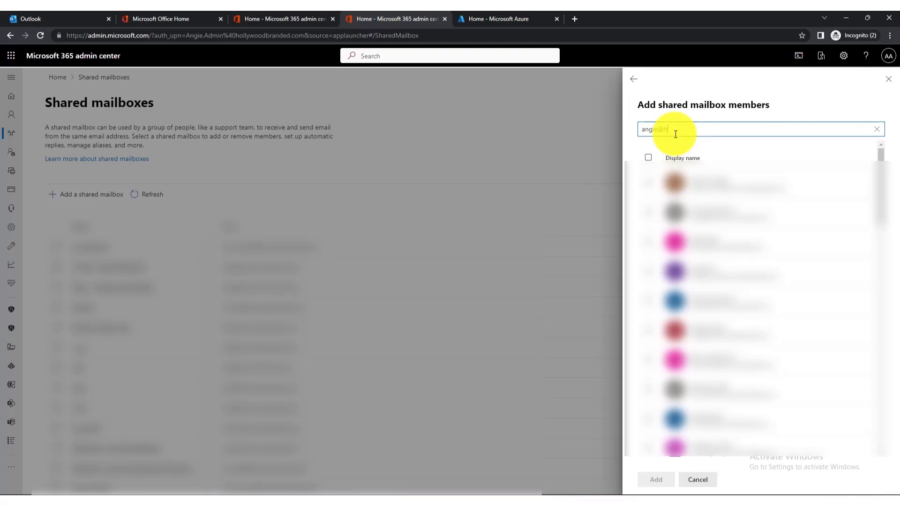
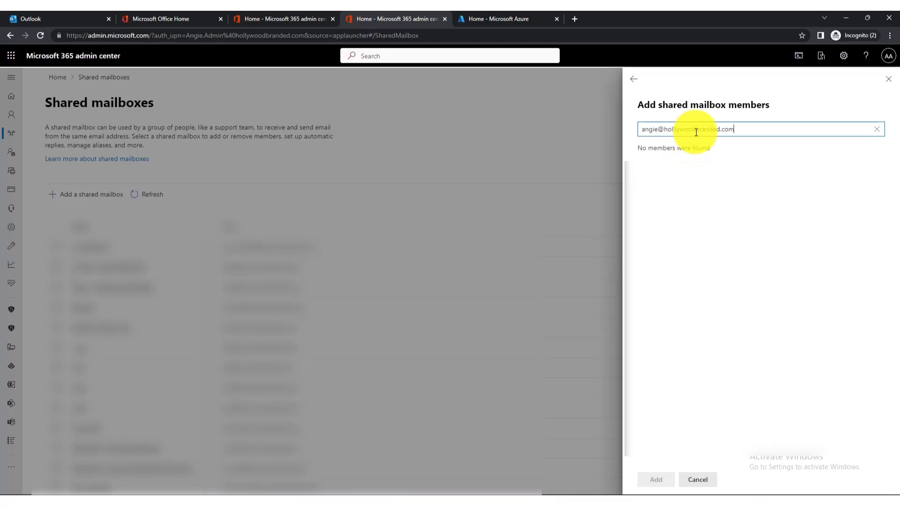
Correct the misspelled domain in the search and add the found user as a member.
drag(733, 129, 721, 134)
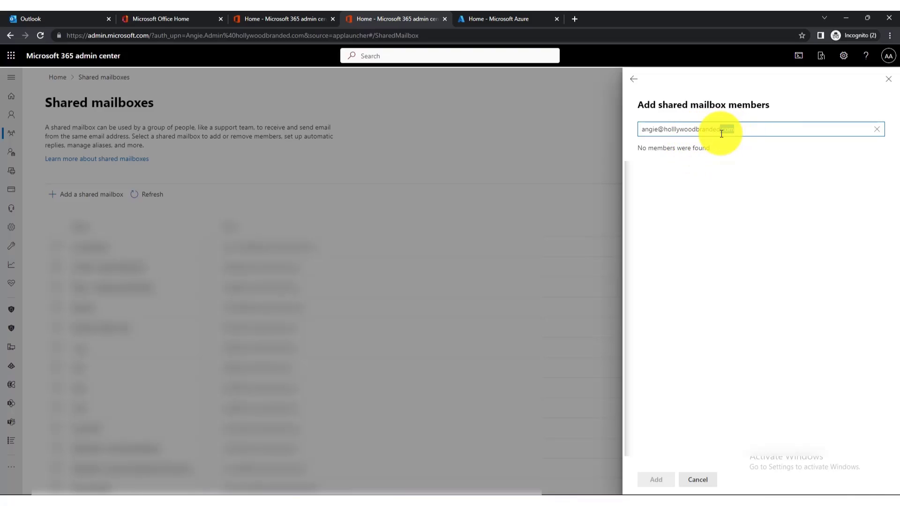
key(BackSpace)
key(BackSpace)
click(678, 131)
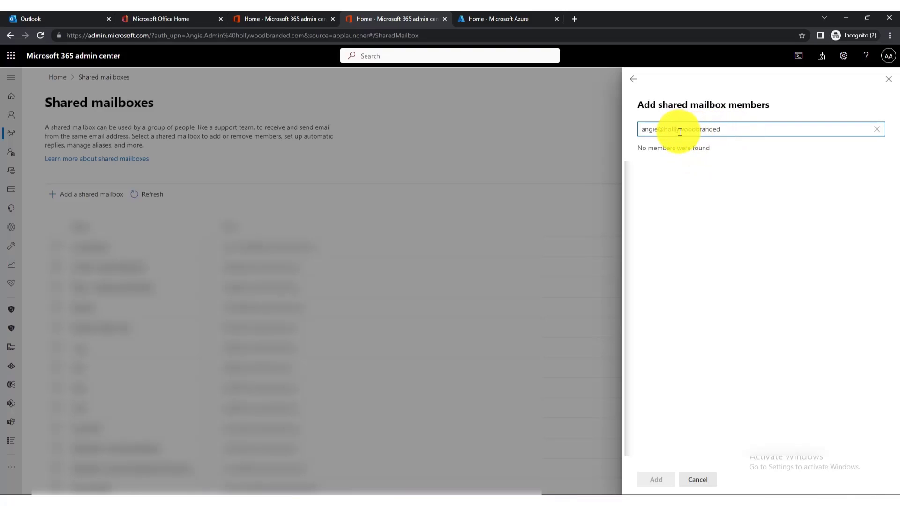
key(BackSpace)
click(753, 134)
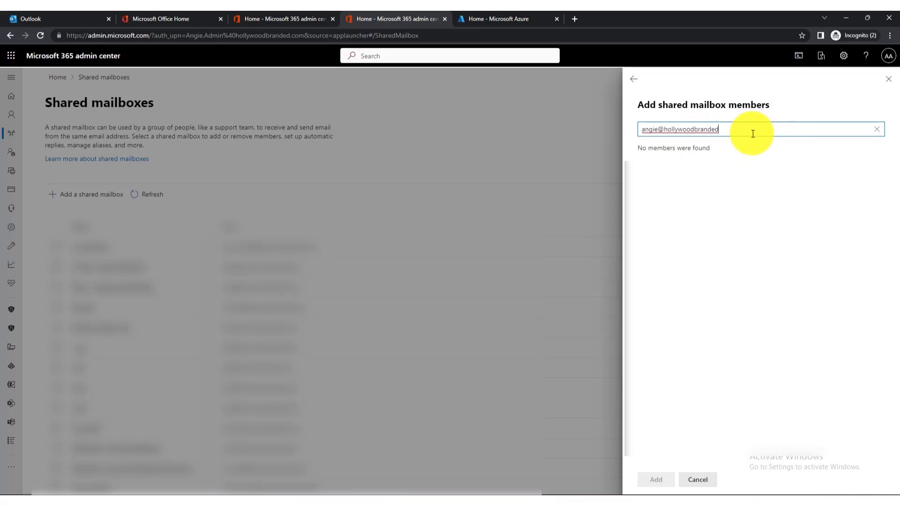
key(Return)
click(649, 182)
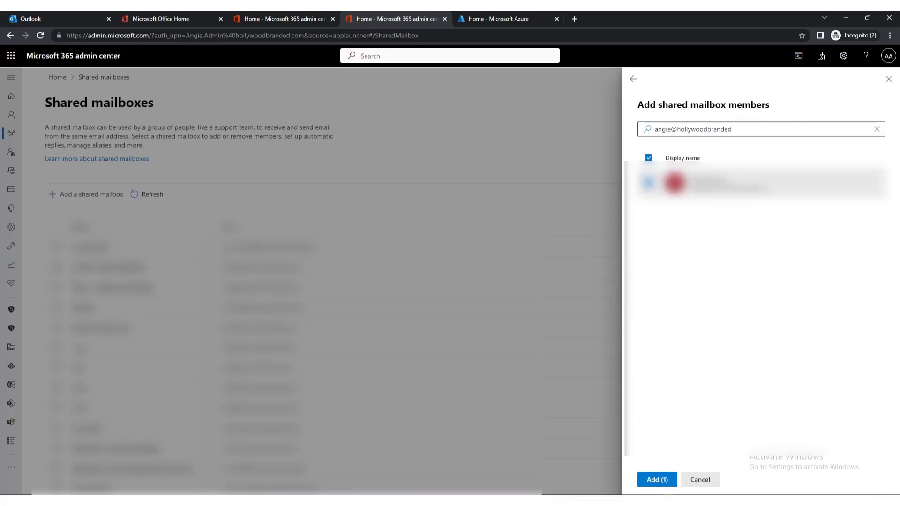
click(657, 480)
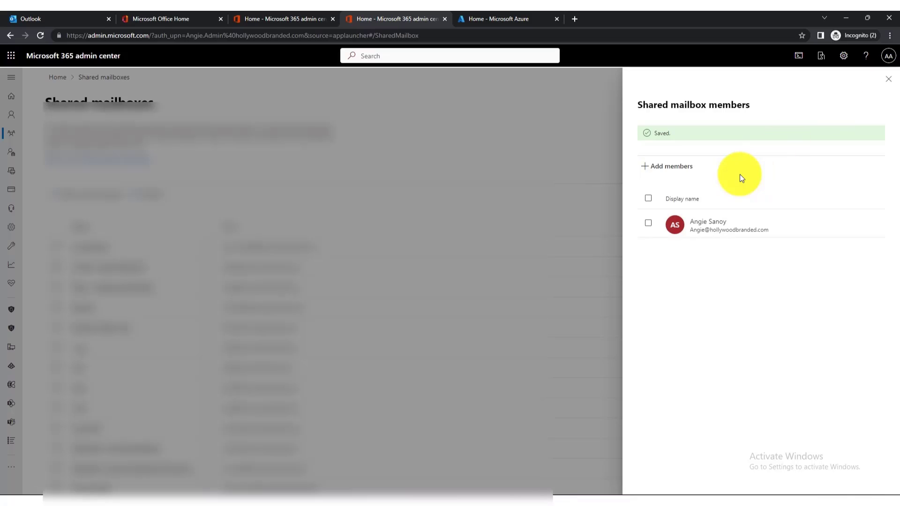
Close the members panel and open the Support mailbox's details from the list.
click(888, 79)
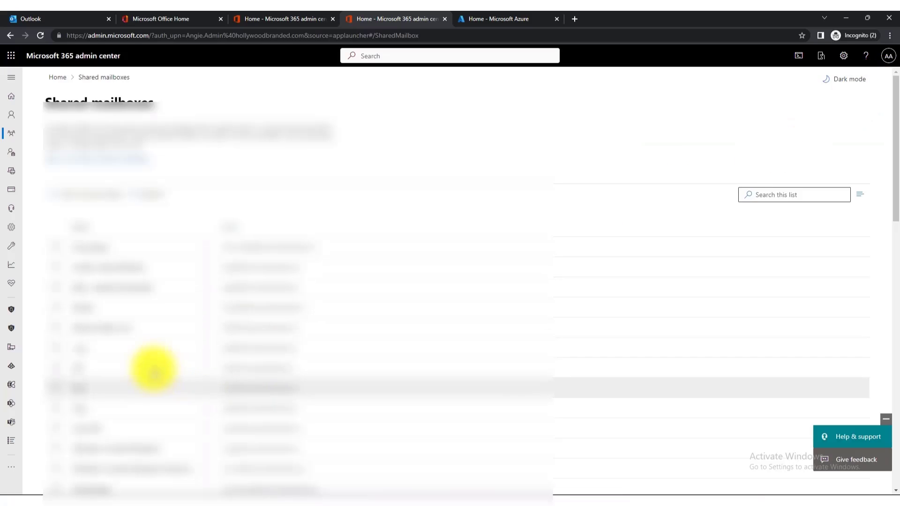
scroll(114, 420, down, 3)
scroll(114, 420, up, 3)
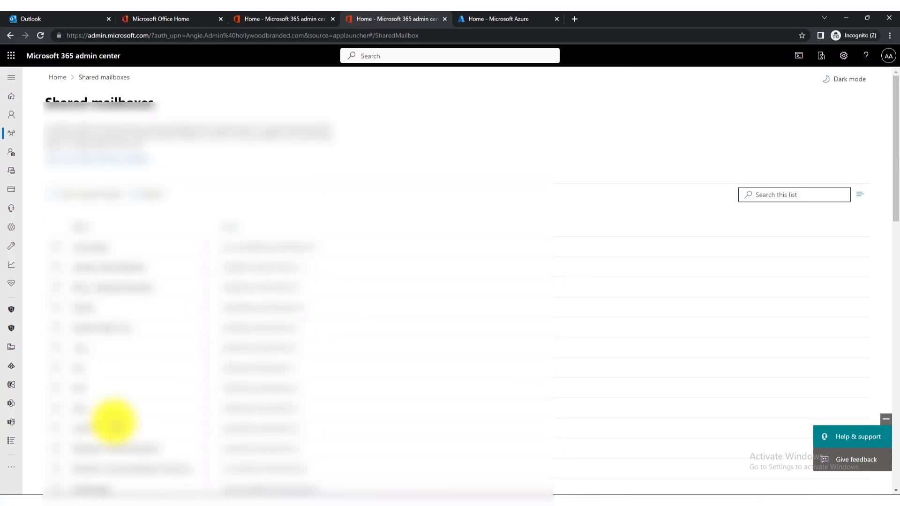
scroll(114, 422, down, 3)
click(107, 436)
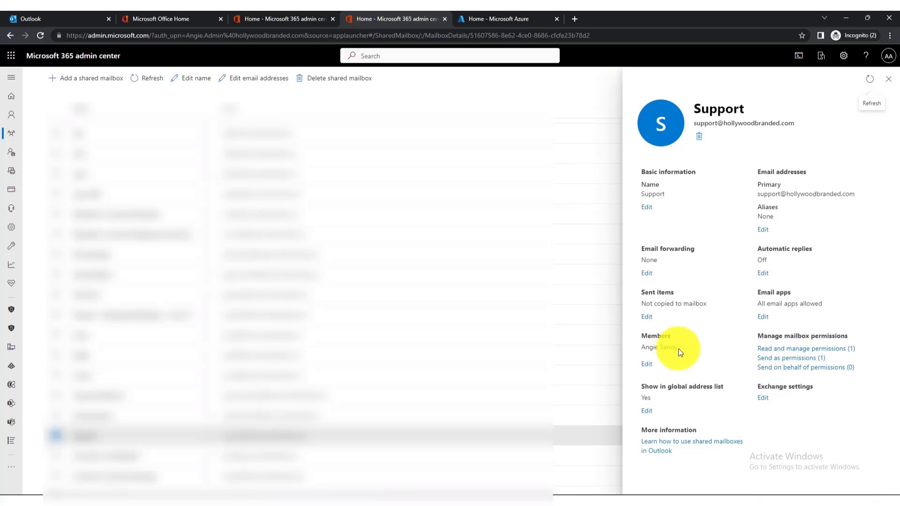
Check the Read and manage permission holder, then switch to the Outlook browser window.
click(765, 349)
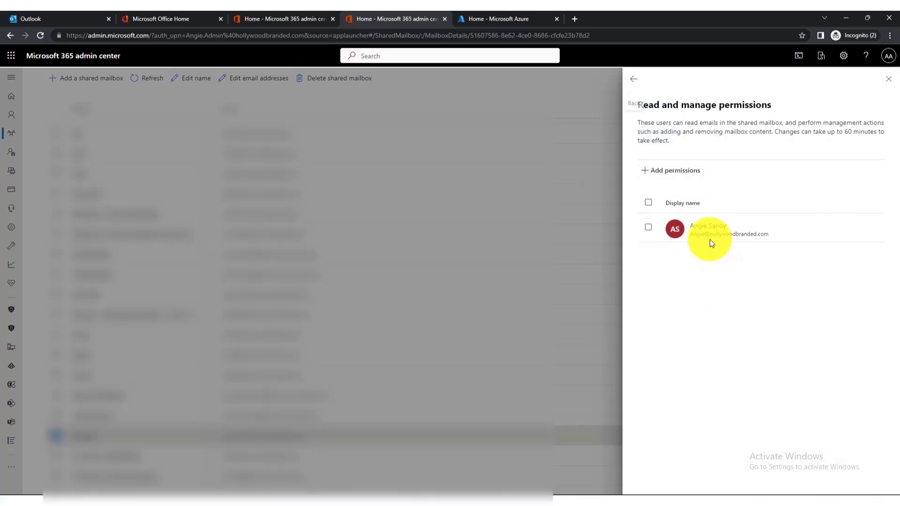
click(648, 203)
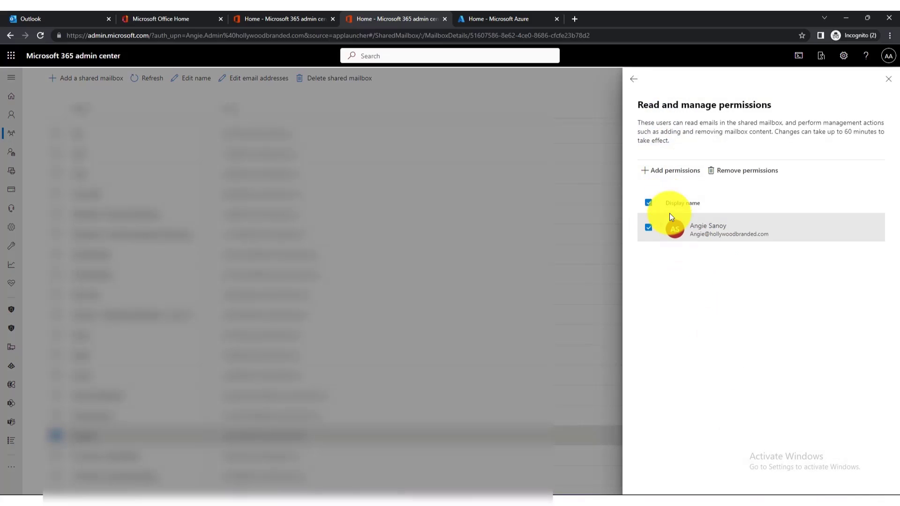
click(629, 79)
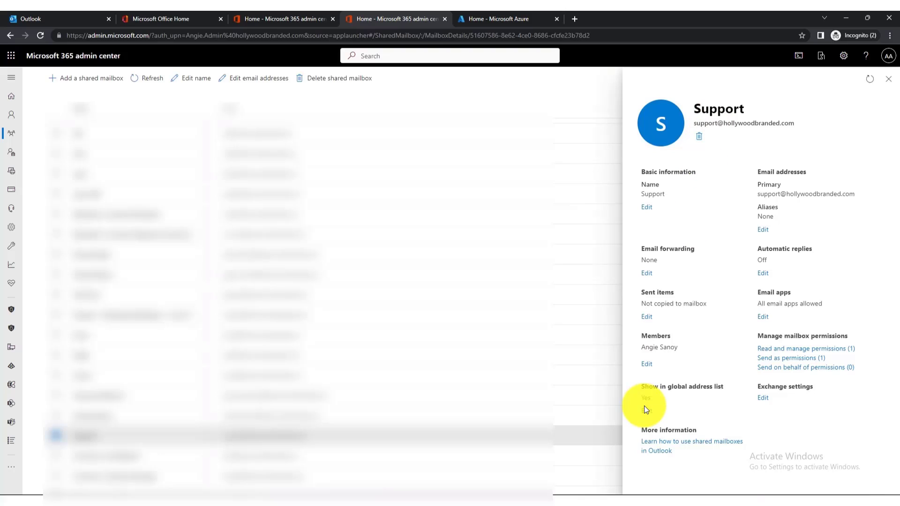
click(397, 487)
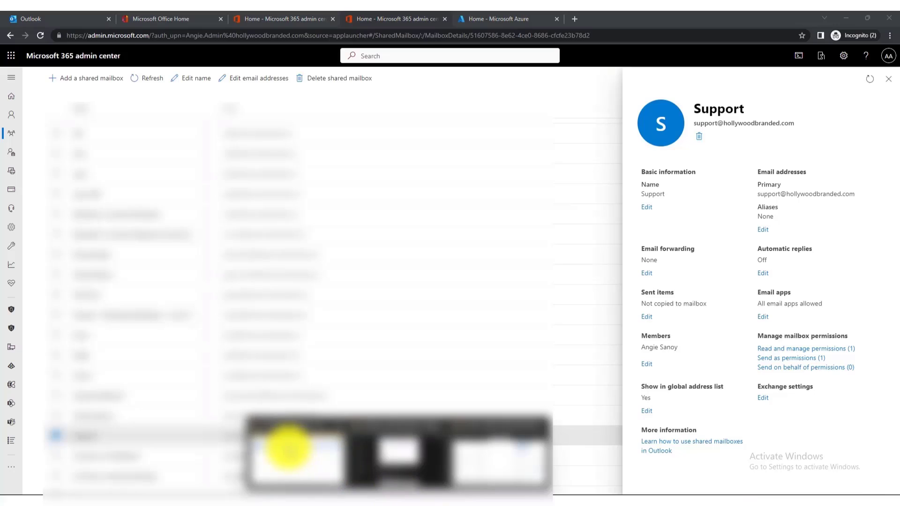
click(288, 447)
In Outlook Mail, collapse the podcast account and bring up the main mailbox's folder options.
click(152, 17)
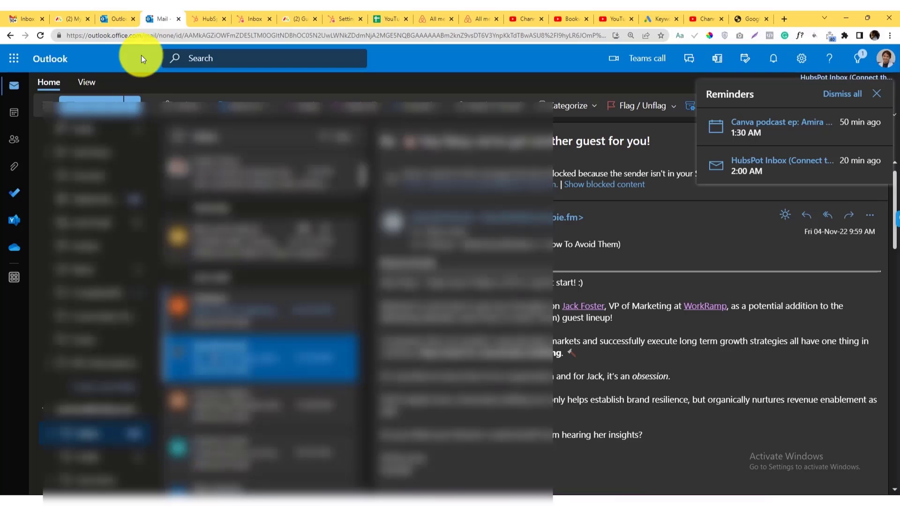
scroll(89, 232, down, 5)
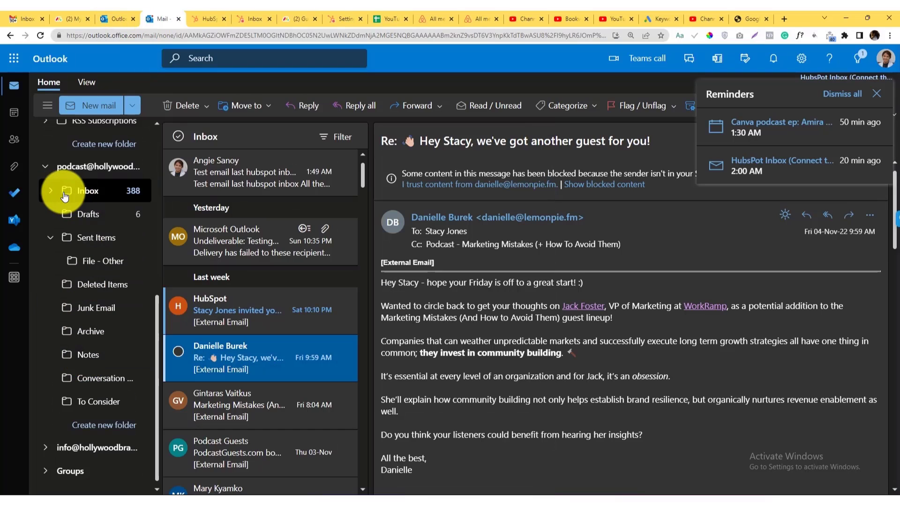
click(45, 166)
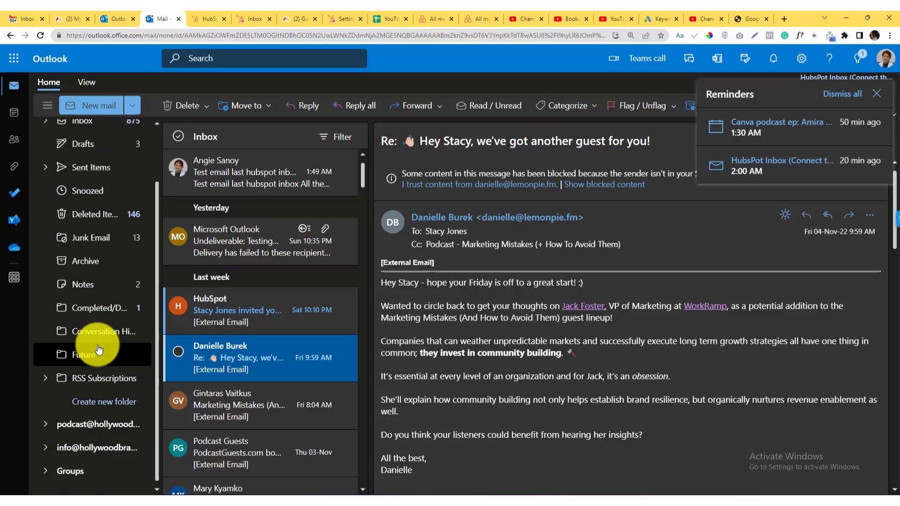
scroll(100, 350, up, 3)
click(50, 160)
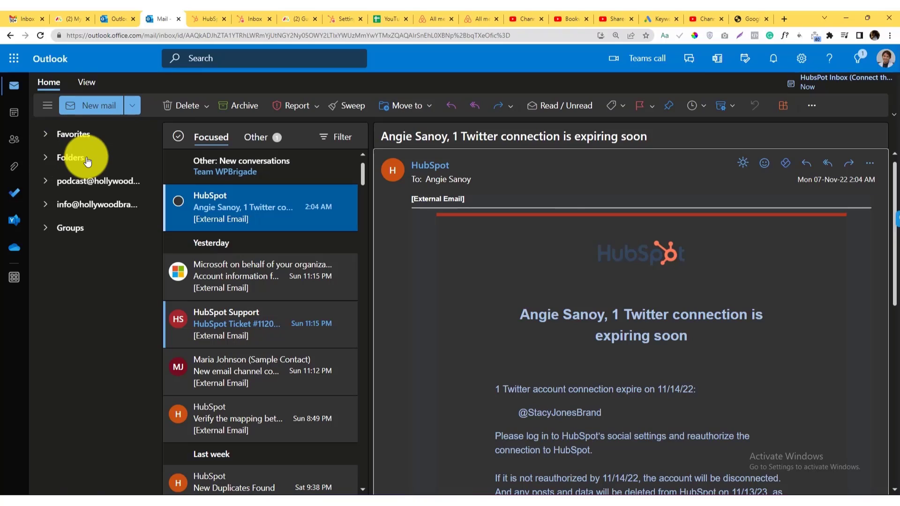
click(72, 159)
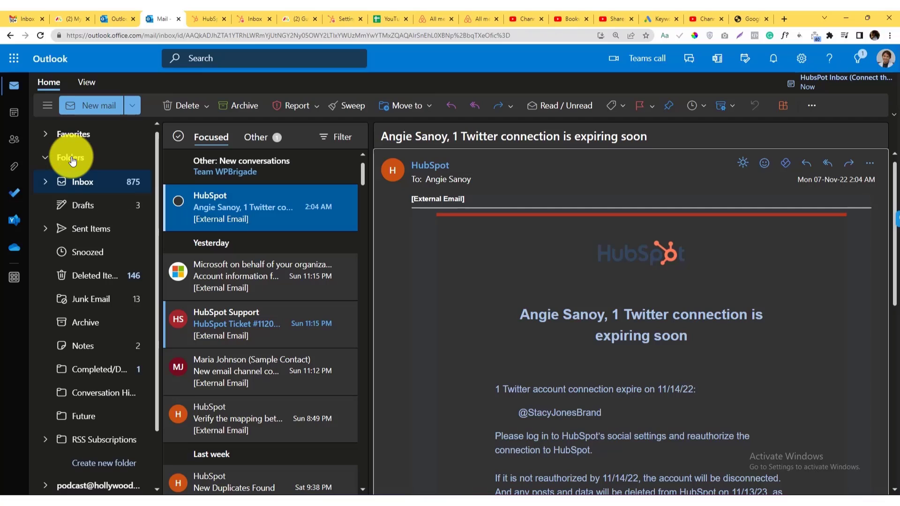
right_click(72, 159)
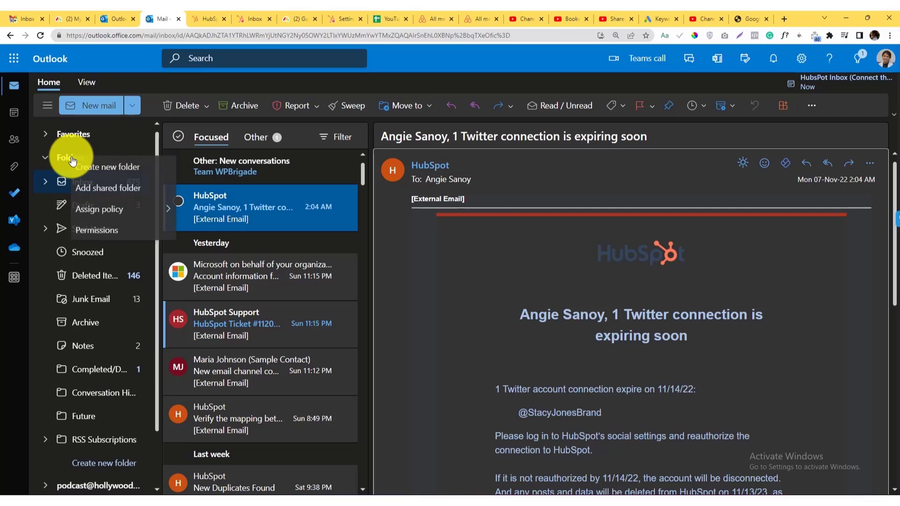
click(95, 197)
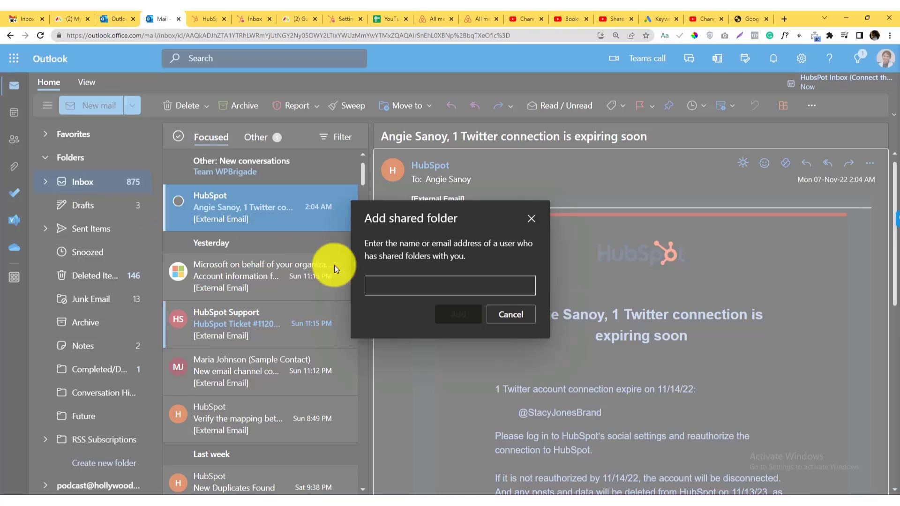
click(423, 284)
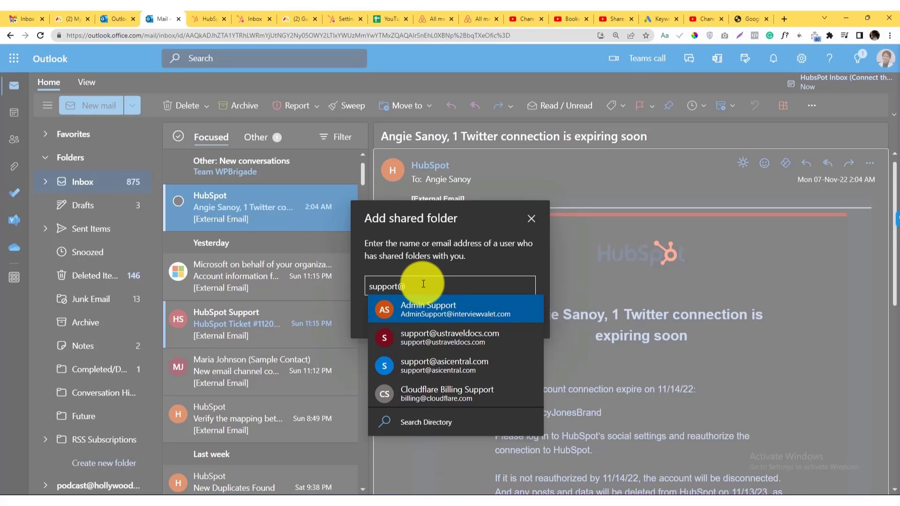
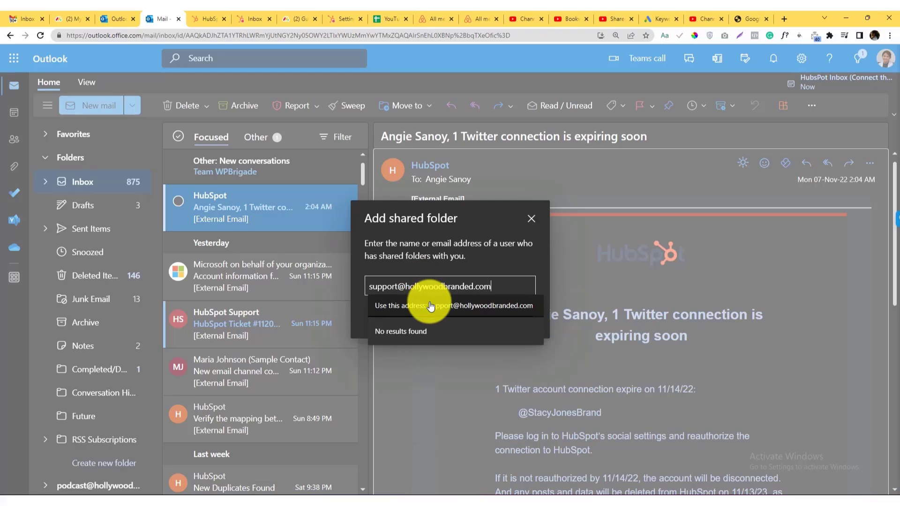
click(430, 305)
click(466, 317)
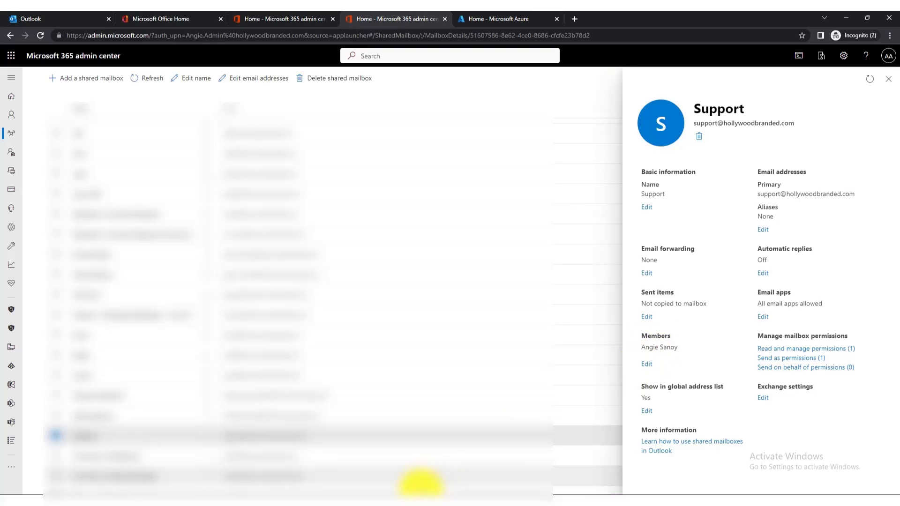
Back in Outlook, expand the Support mailbox, view its empty Inbox, then collapse it.
click(401, 493)
click(319, 474)
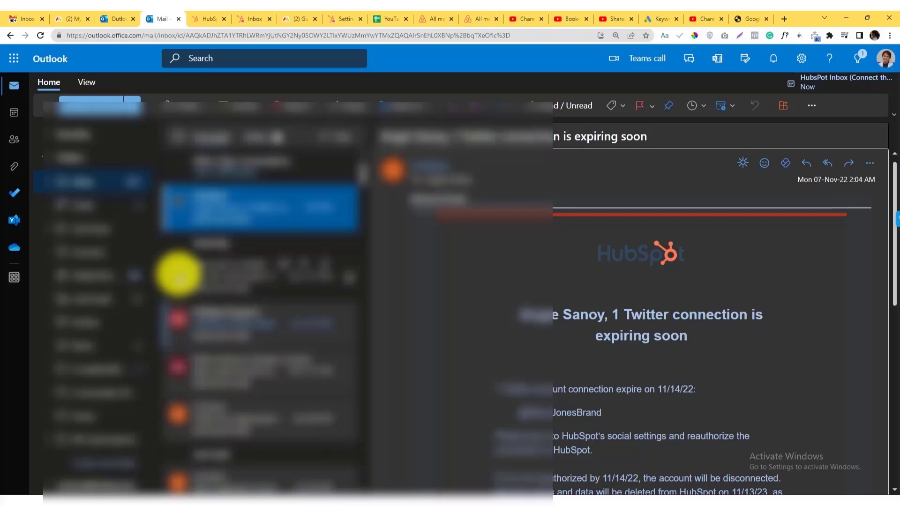
scroll(100, 312, down, 2)
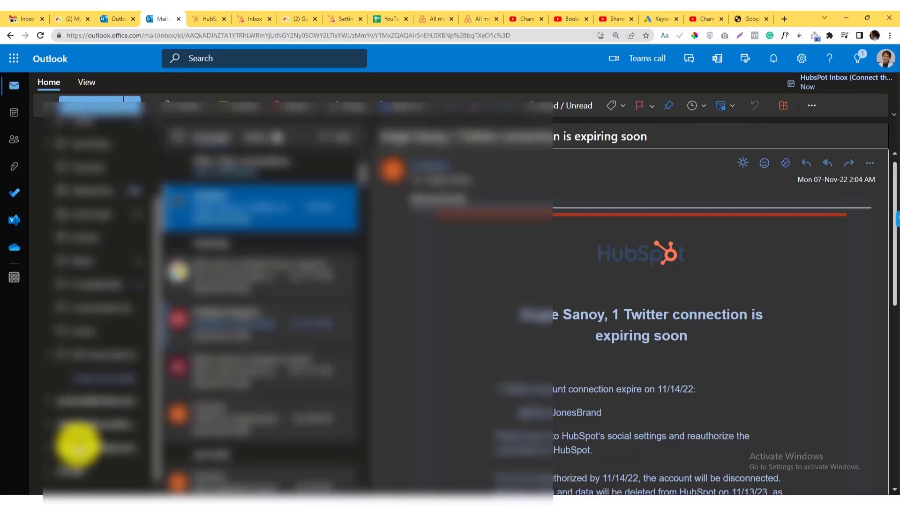
click(73, 449)
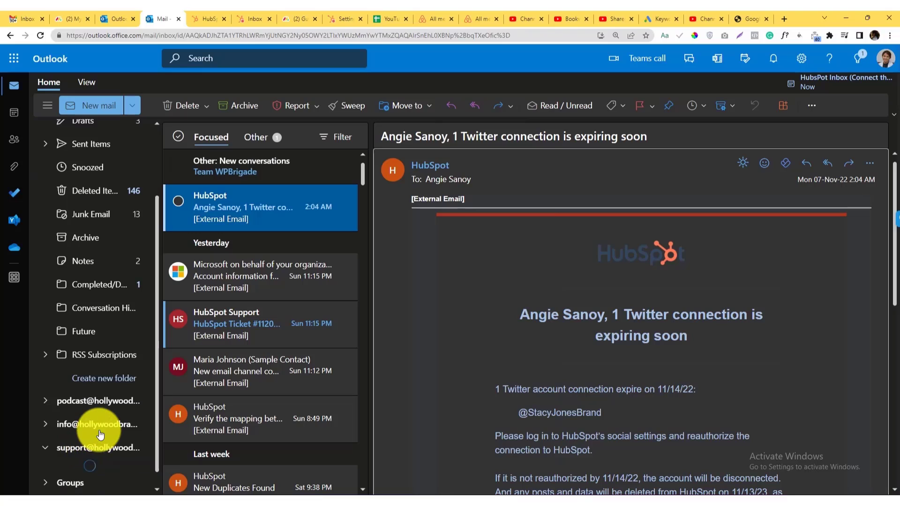
scroll(98, 429, down, 5)
click(112, 265)
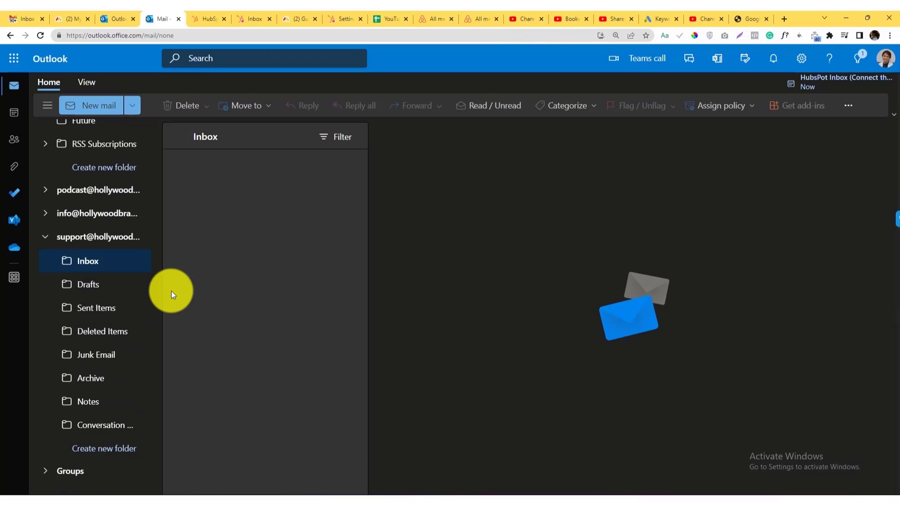
click(120, 236)
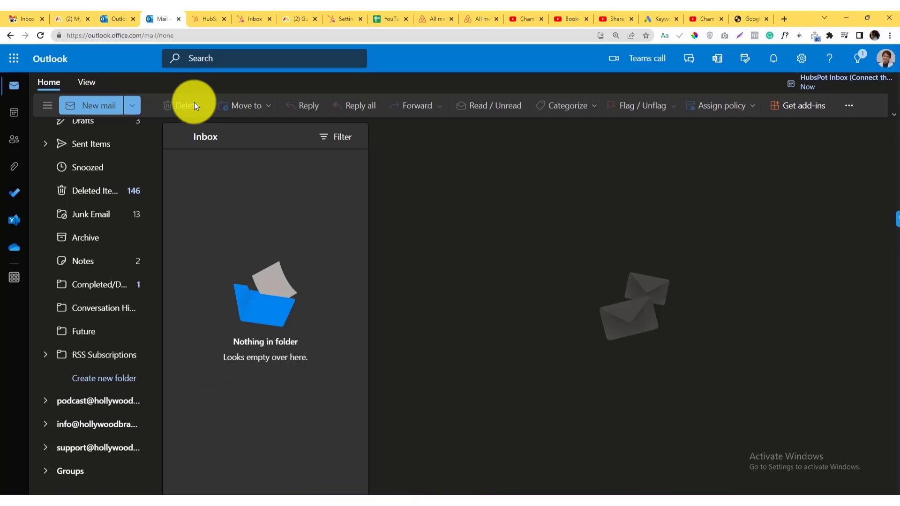
Reload the HubSpot tab at hubspot.com and return to the admin center window.
click(206, 18)
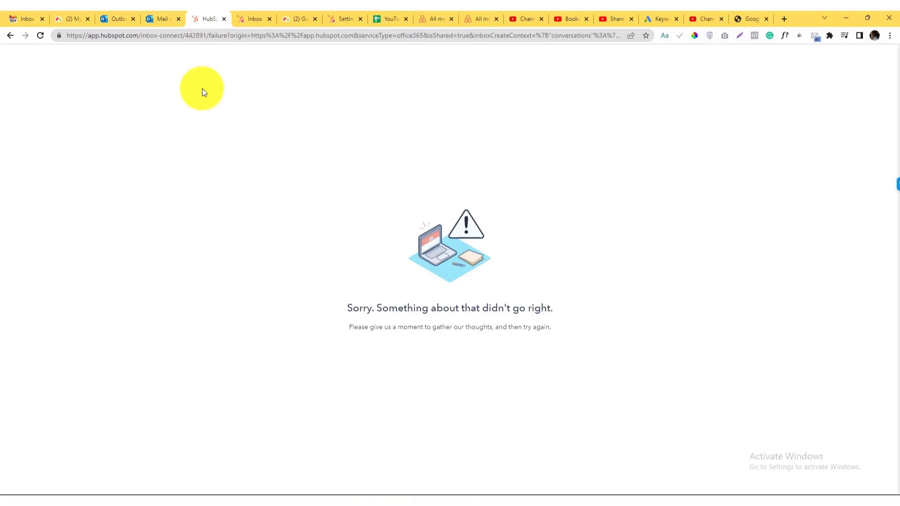
click(220, 35)
text(hubspot.com)
key(Return)
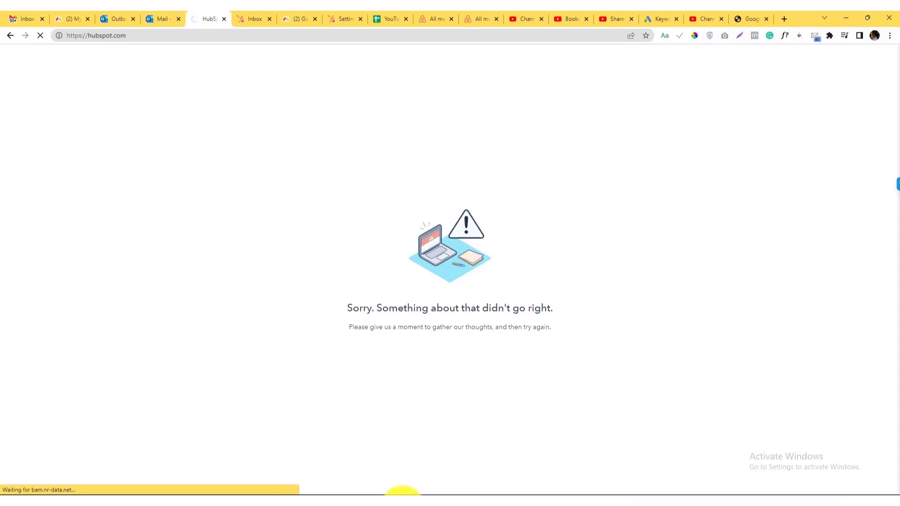
mouse_move(402, 491)
click(497, 461)
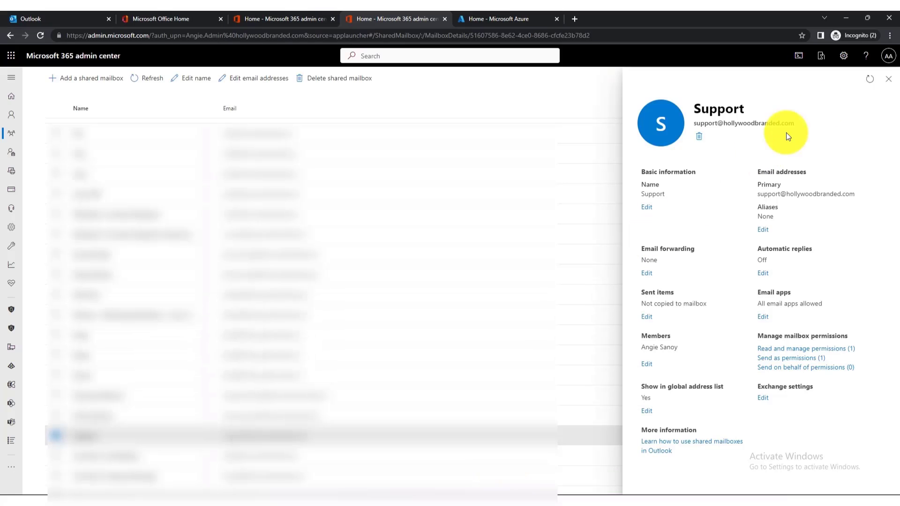
Search Active users for 'support@' and open the Support account's details.
click(888, 79)
click(97, 238)
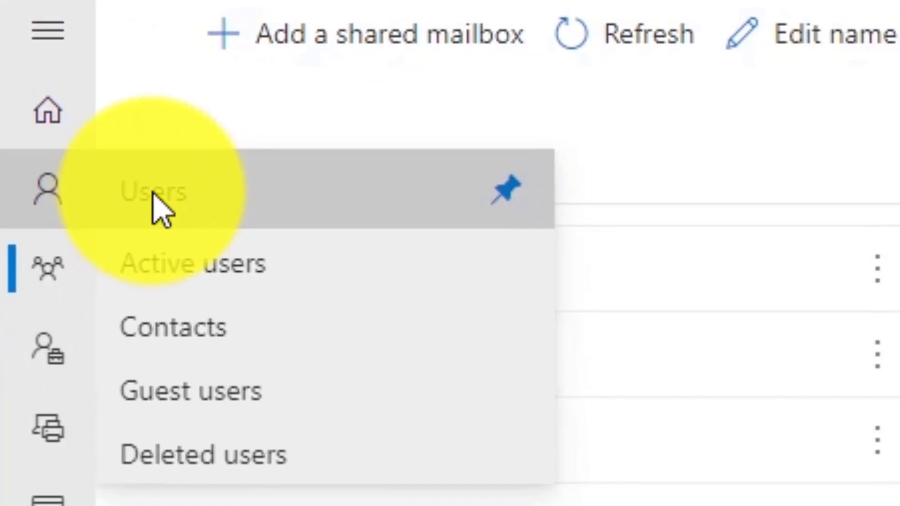
click(185, 255)
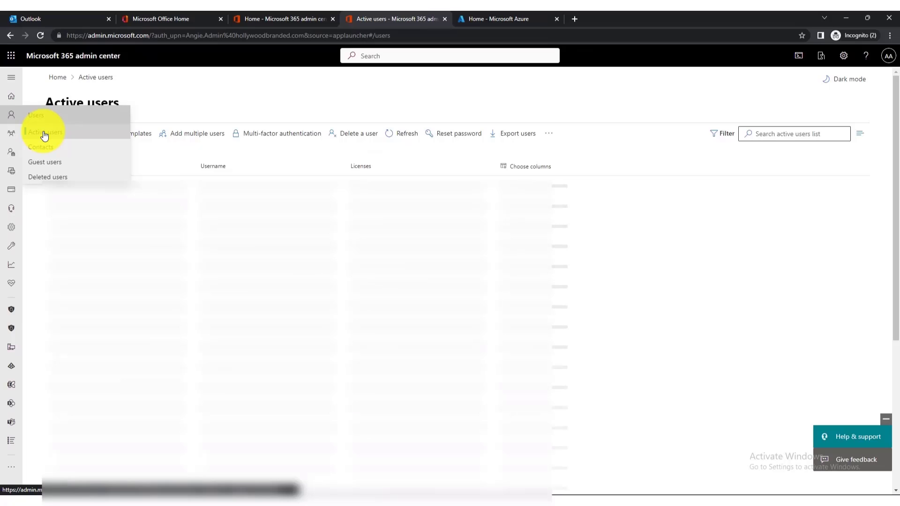
click(770, 133)
text(a)
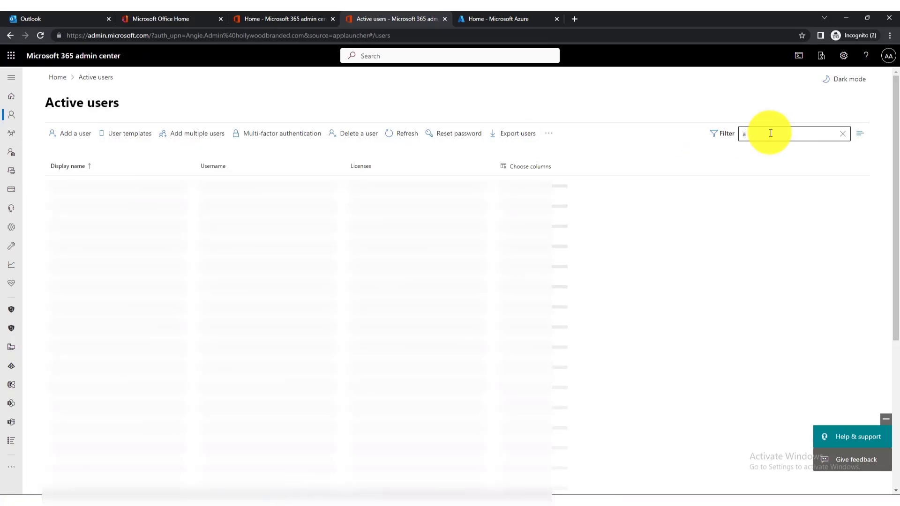
text(dmin)
key(ctrl+a)
text(support@)
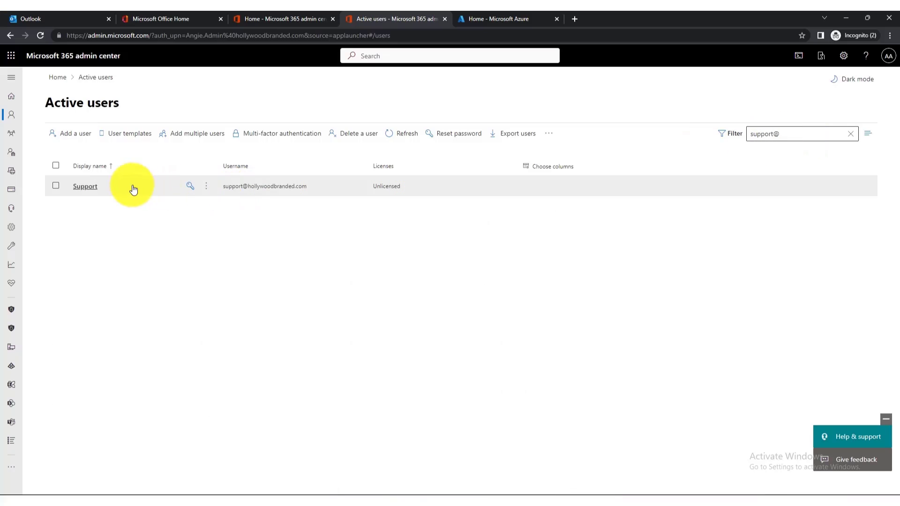
click(89, 187)
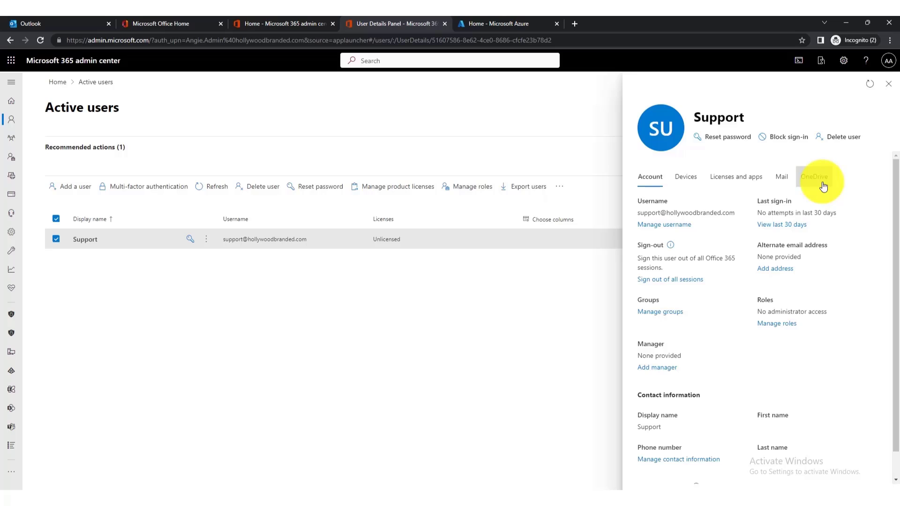
click(713, 137)
click(644, 161)
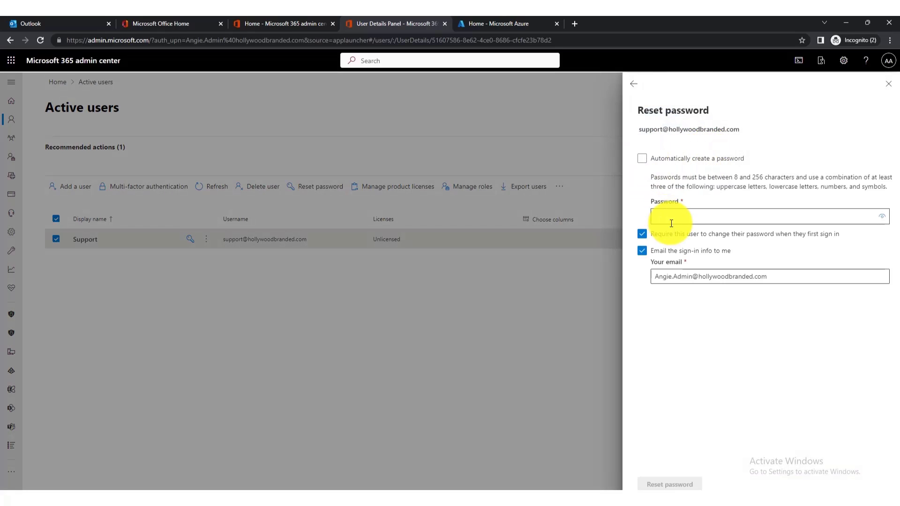
click(642, 159)
click(641, 195)
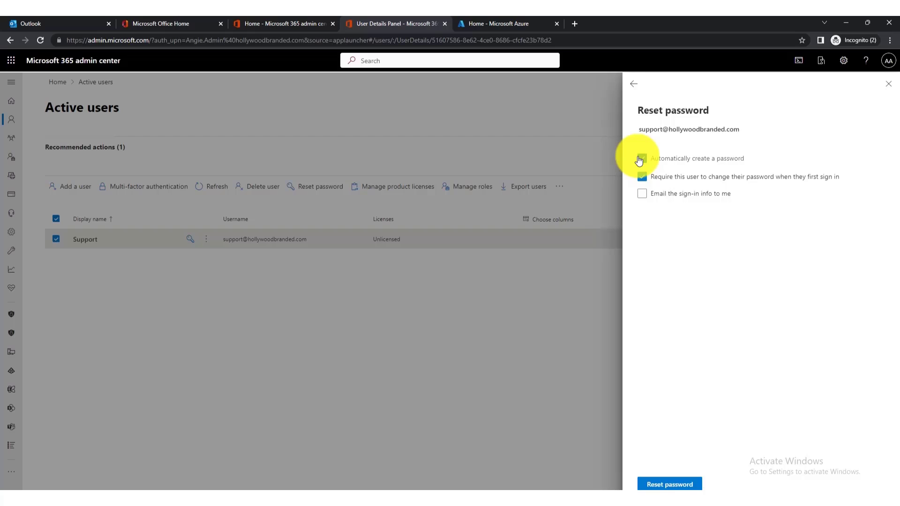
click(645, 197)
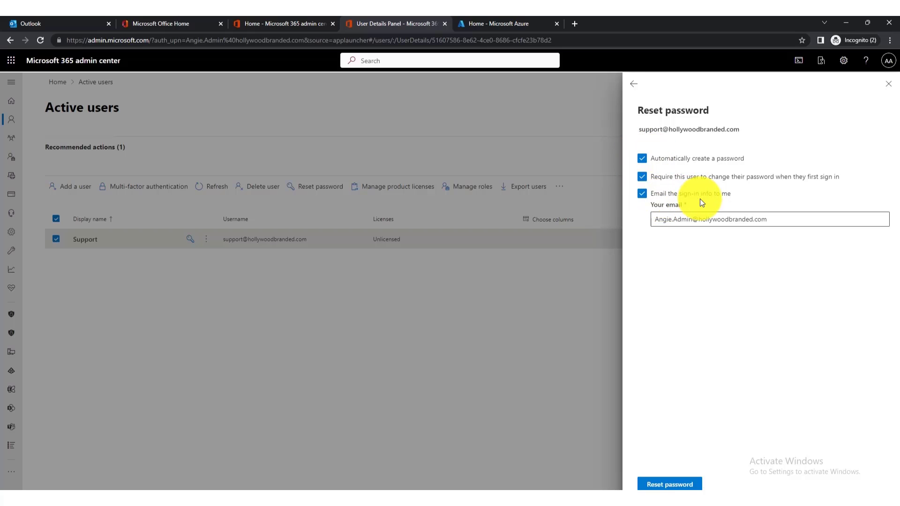
click(634, 86)
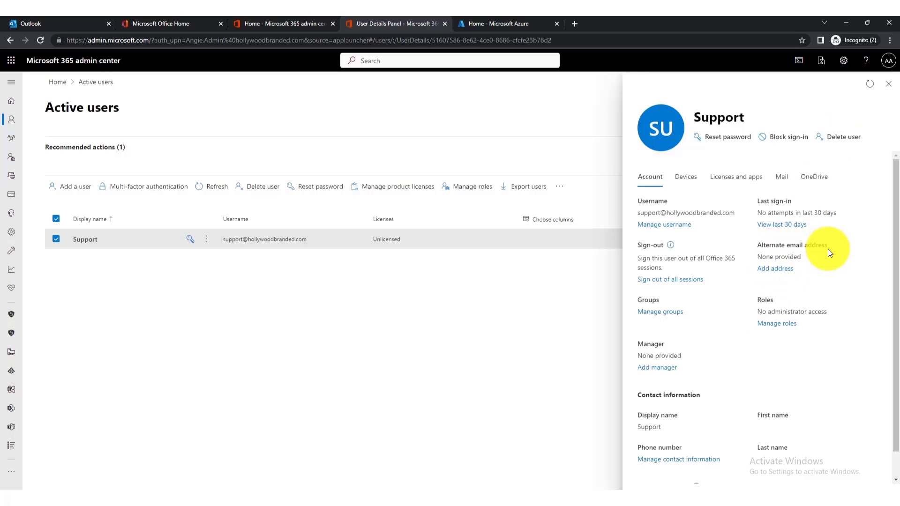
Close the Support user's details and go to the Shared mailboxes list.
scroll(778, 352, down, 1)
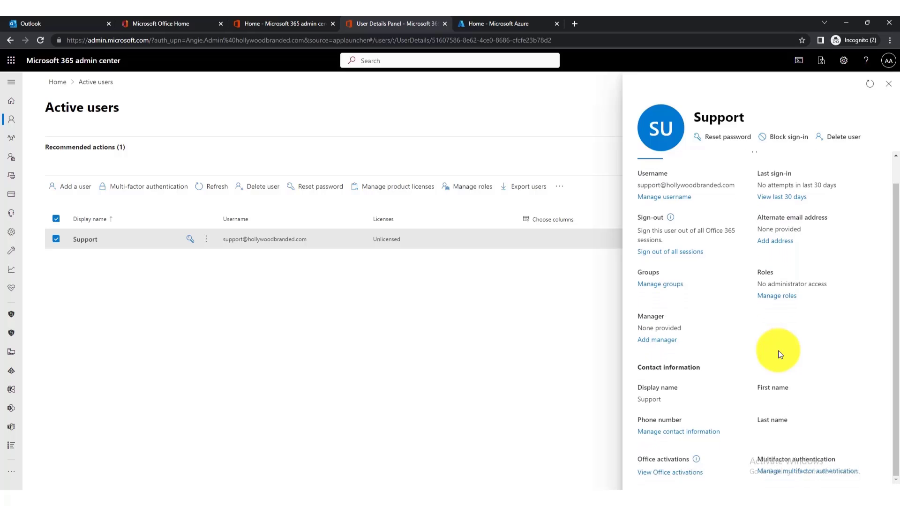
scroll(778, 351, up, 1)
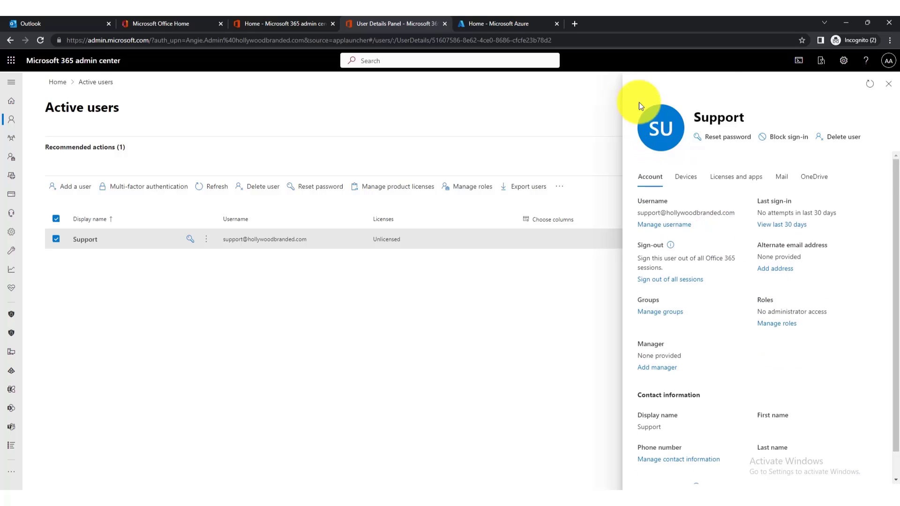
click(890, 87)
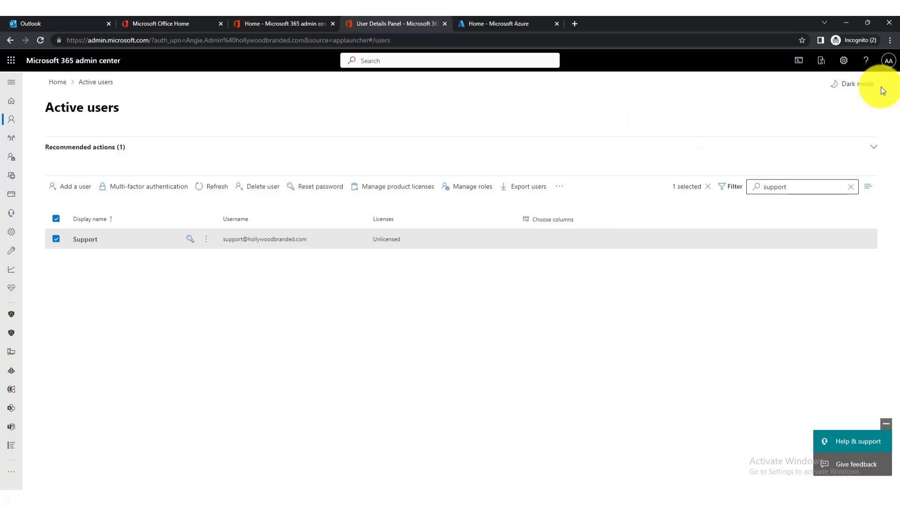
mouse_move(16, 142)
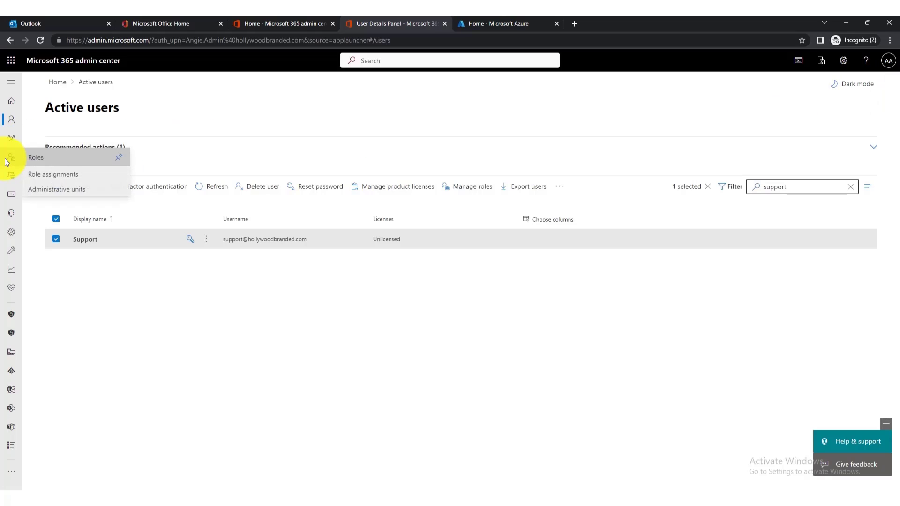
mouse_move(9, 179)
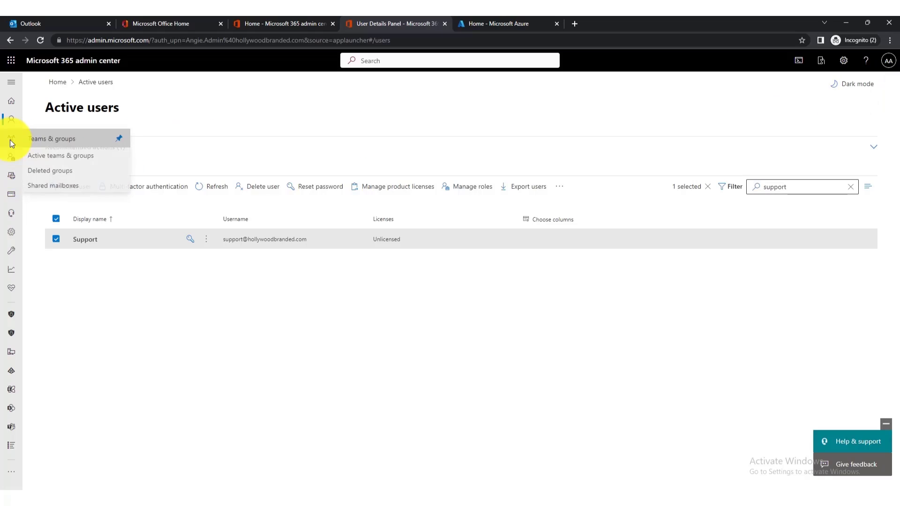
click(38, 186)
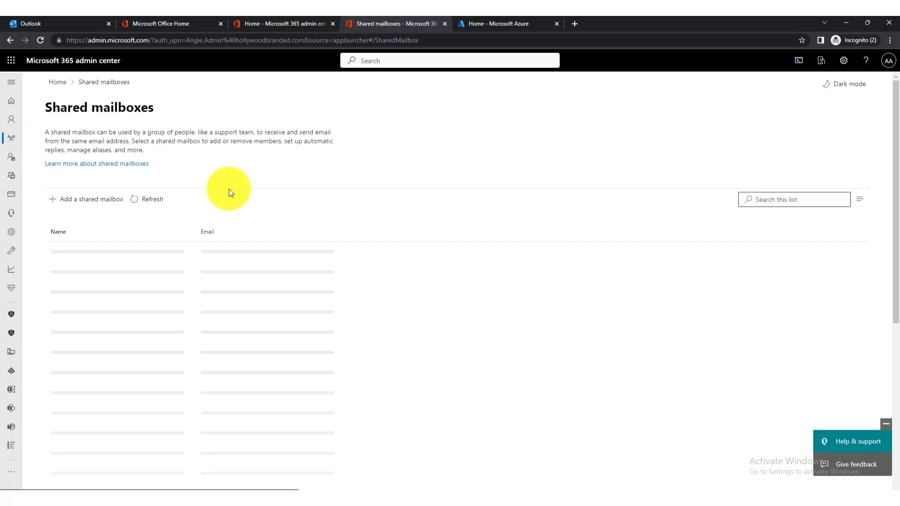
Filter for 'support', open the Support shared mailbox's details, then return to Outlook.
click(786, 201)
text(support)
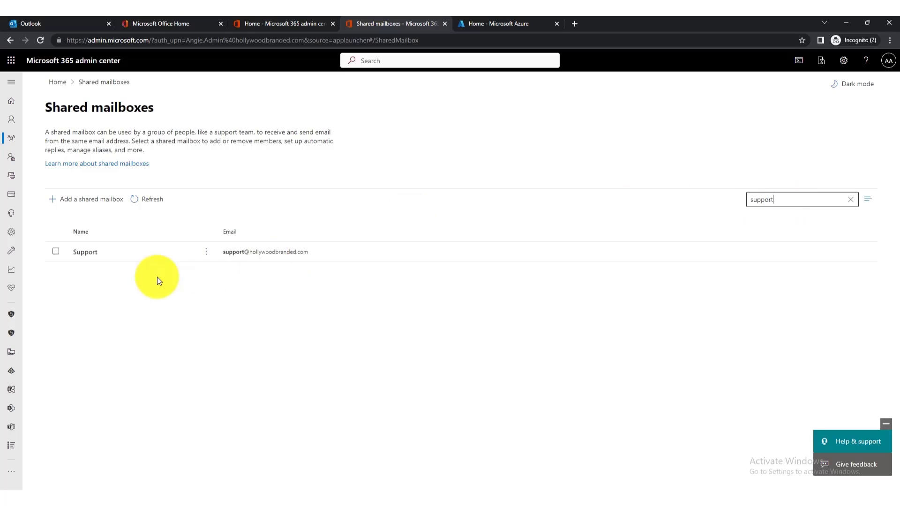
click(82, 254)
click(206, 252)
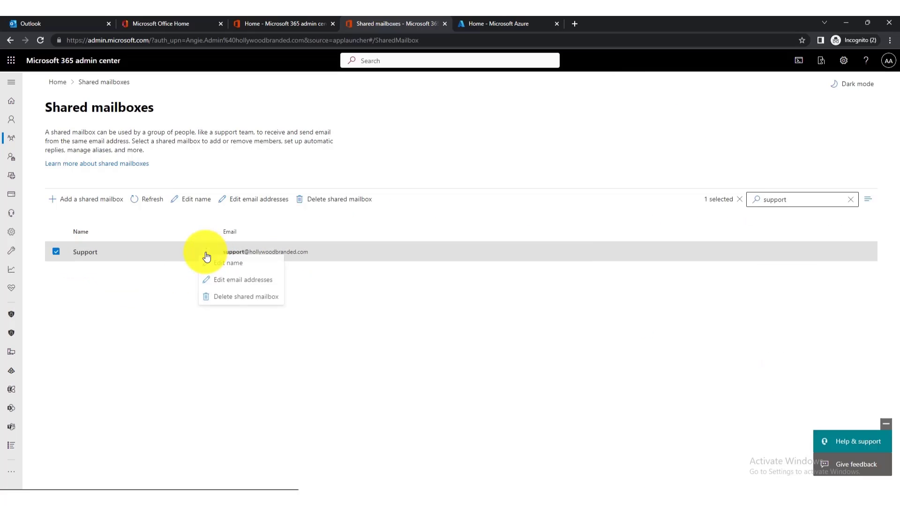
click(81, 261)
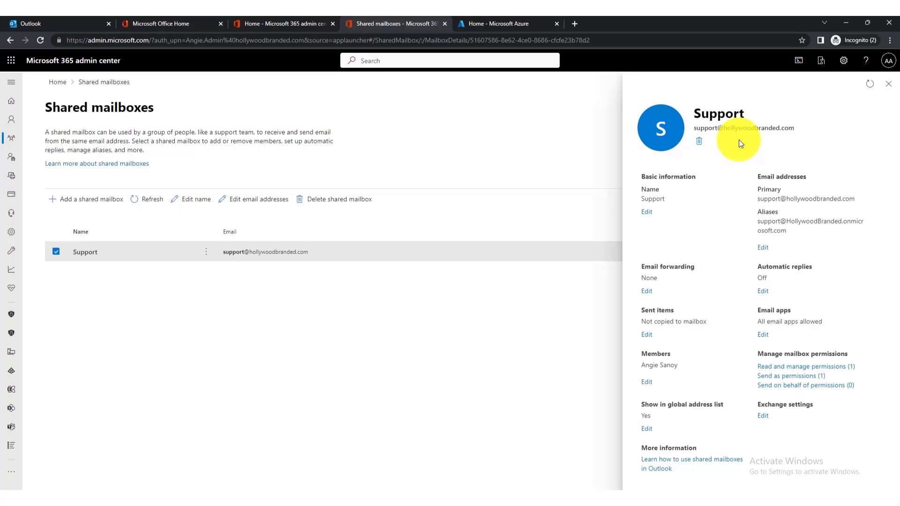
click(291, 469)
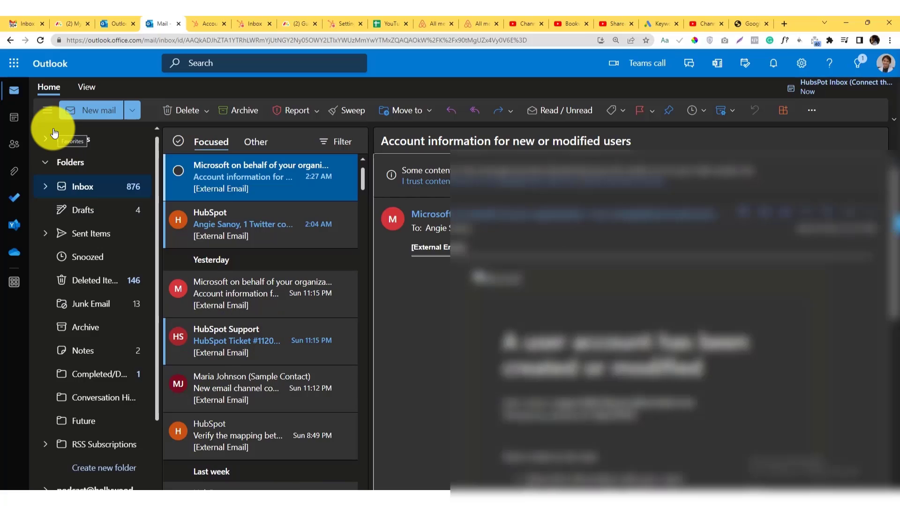
Start a new Outlook message in its own enlarged pop-out window.
click(92, 112)
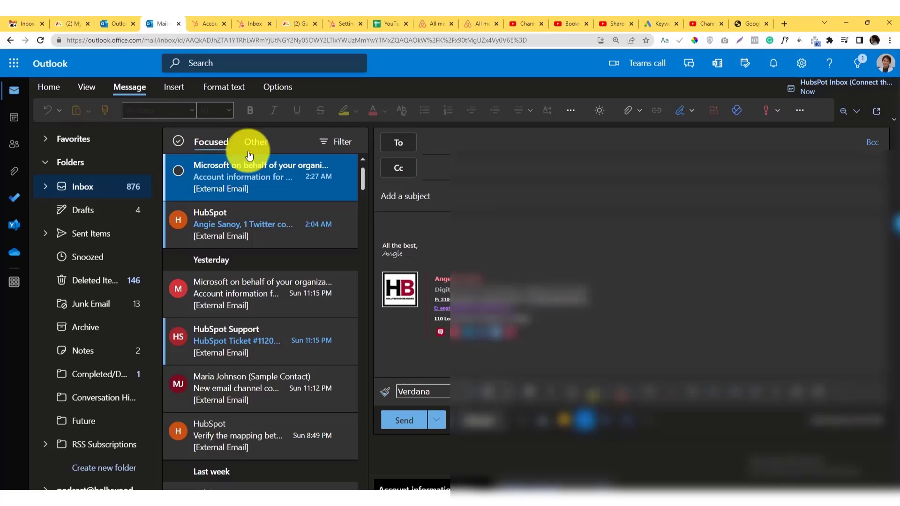
click(877, 113)
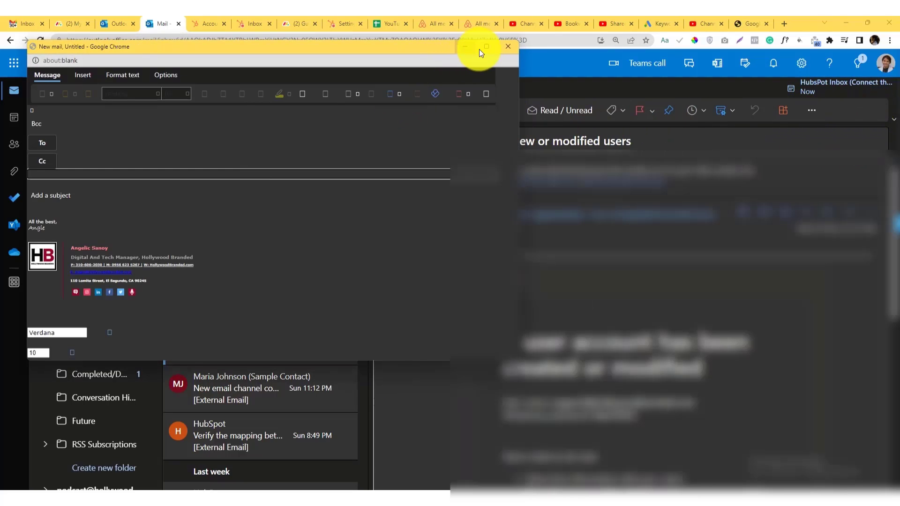
drag(518, 362, 770, 431)
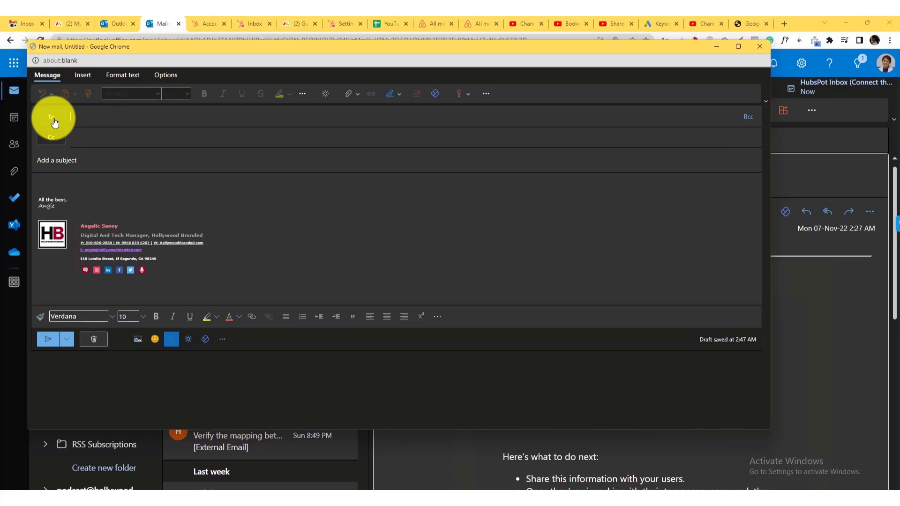
click(166, 76)
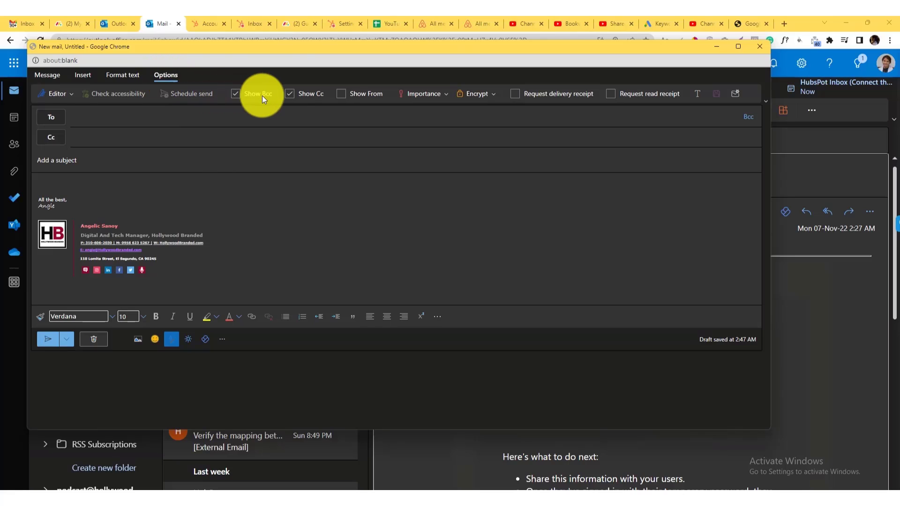
click(341, 94)
click(89, 117)
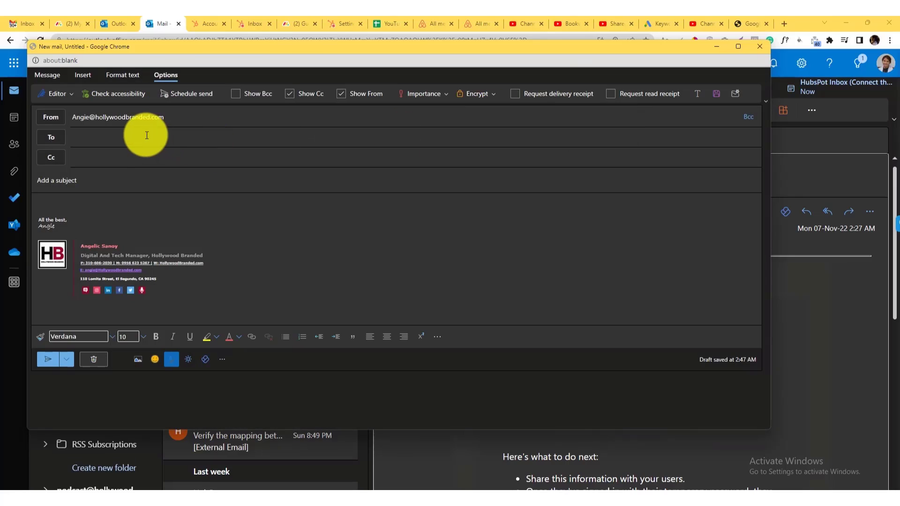
mouse_move(81, 122)
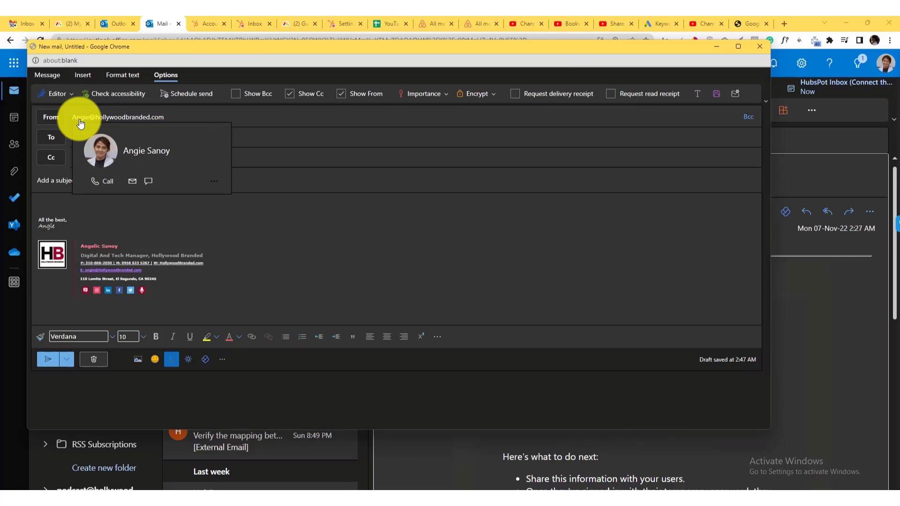
click(50, 117)
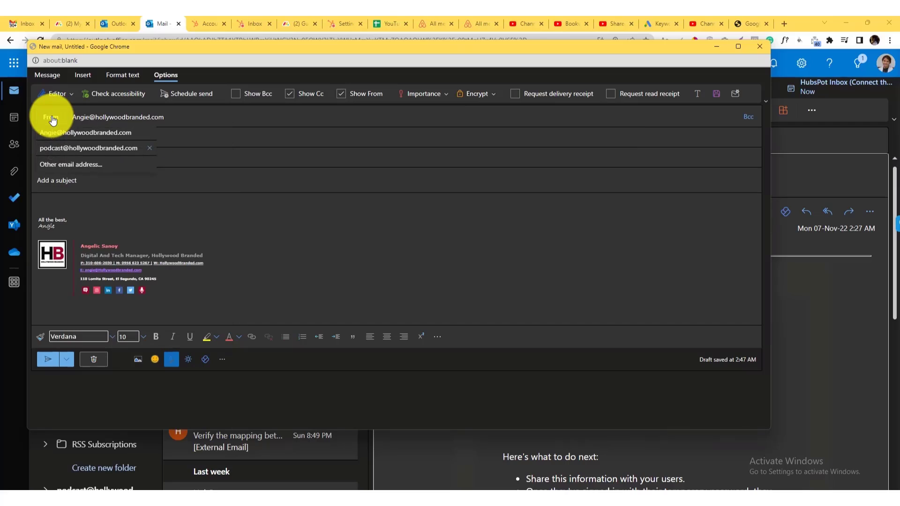
click(63, 163)
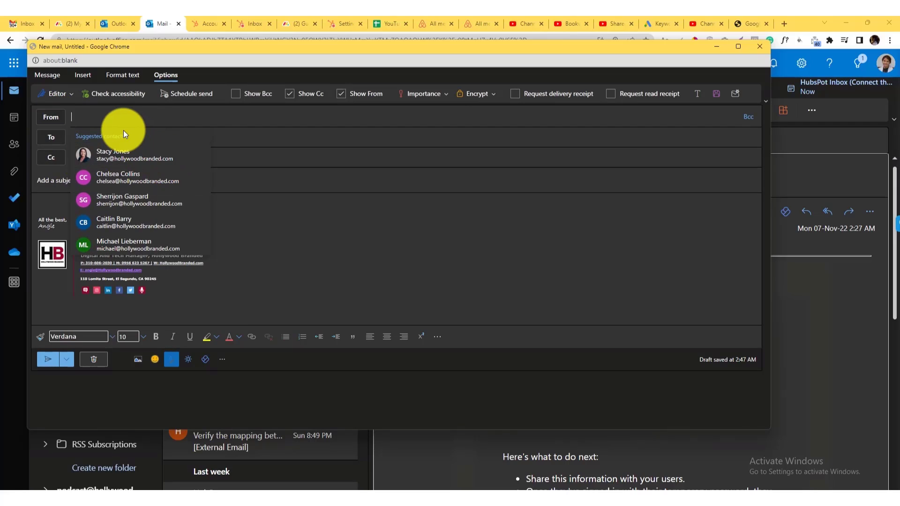
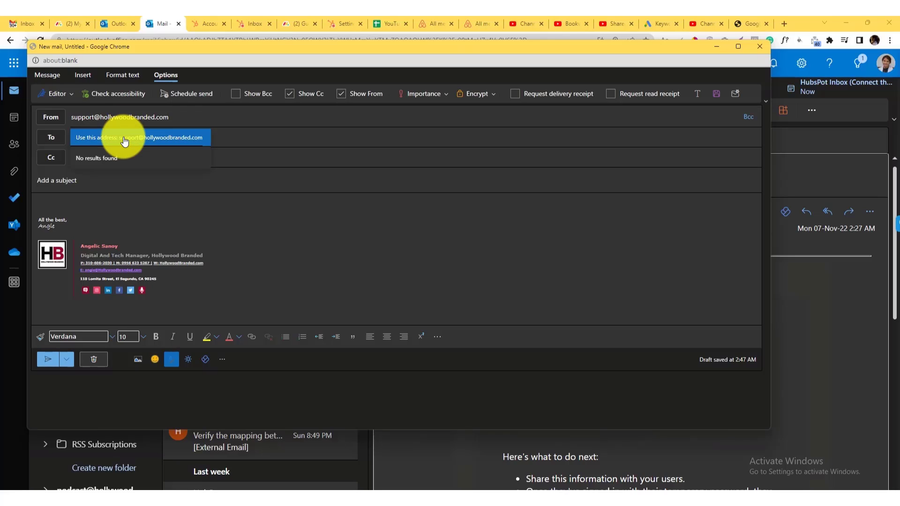
click(124, 137)
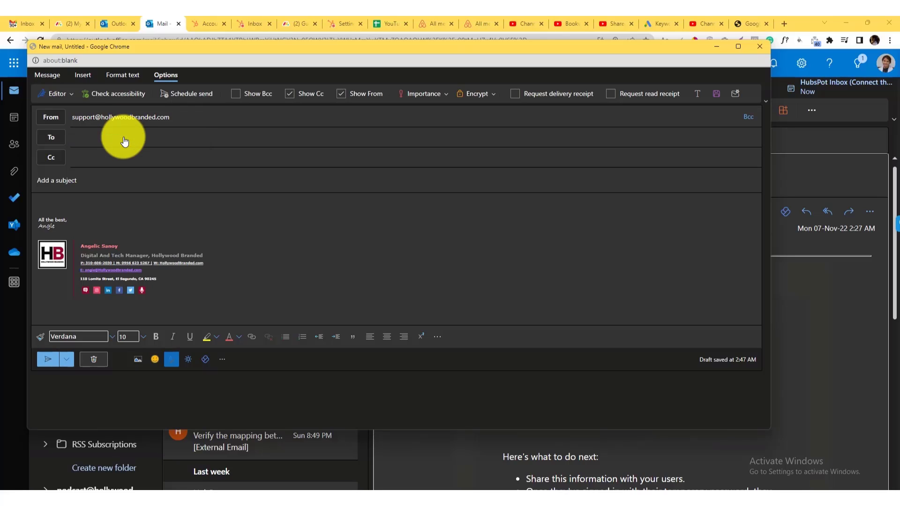
click(58, 122)
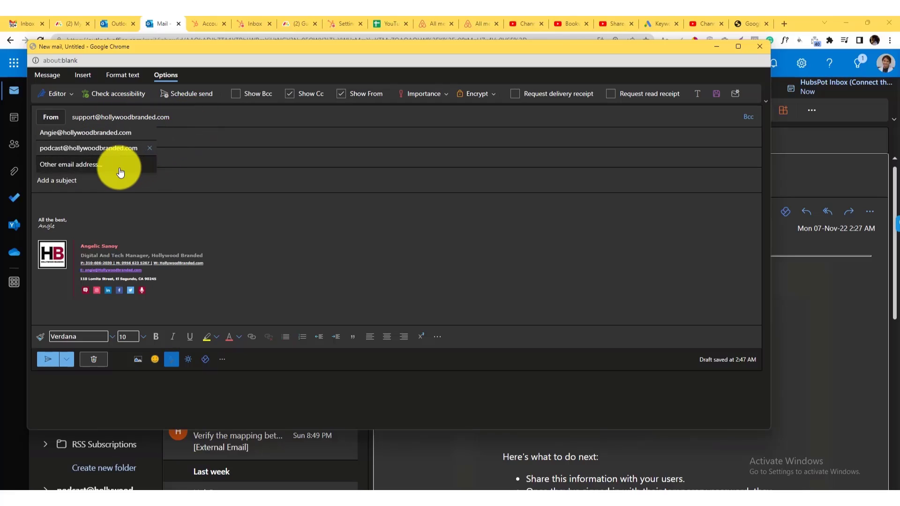
click(95, 164)
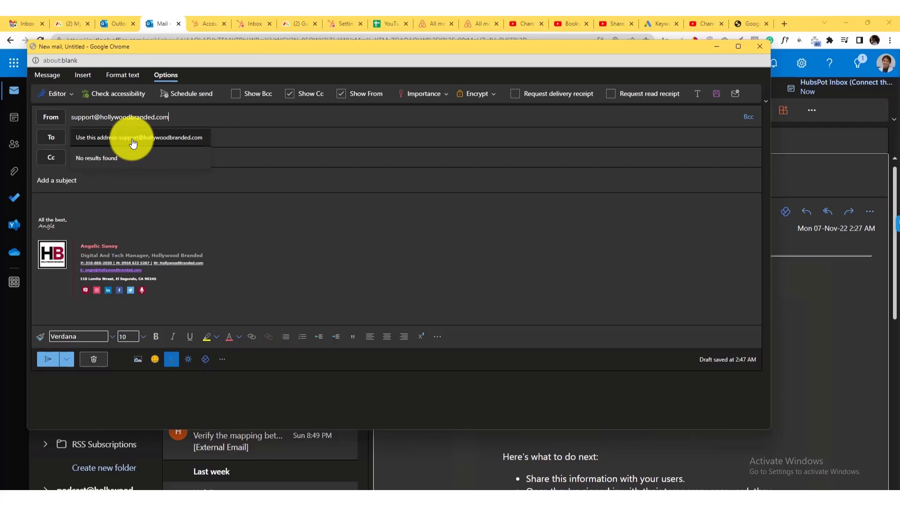
Add the Gmail contact as recipient, give it the subject 'Test', and send it.
click(218, 146)
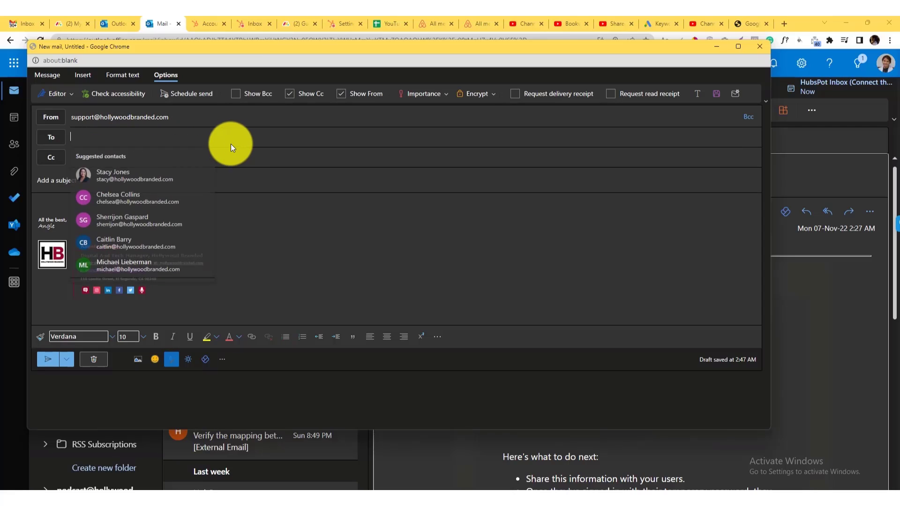
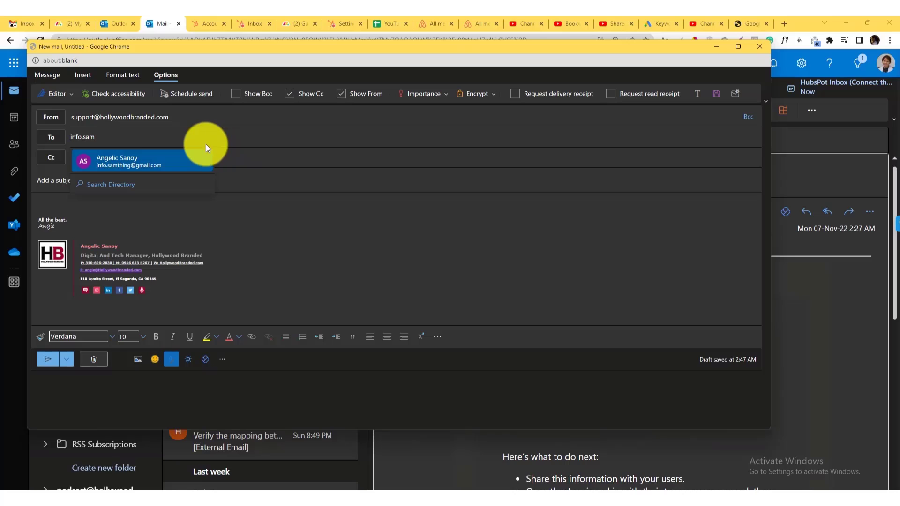
click(188, 159)
click(147, 181)
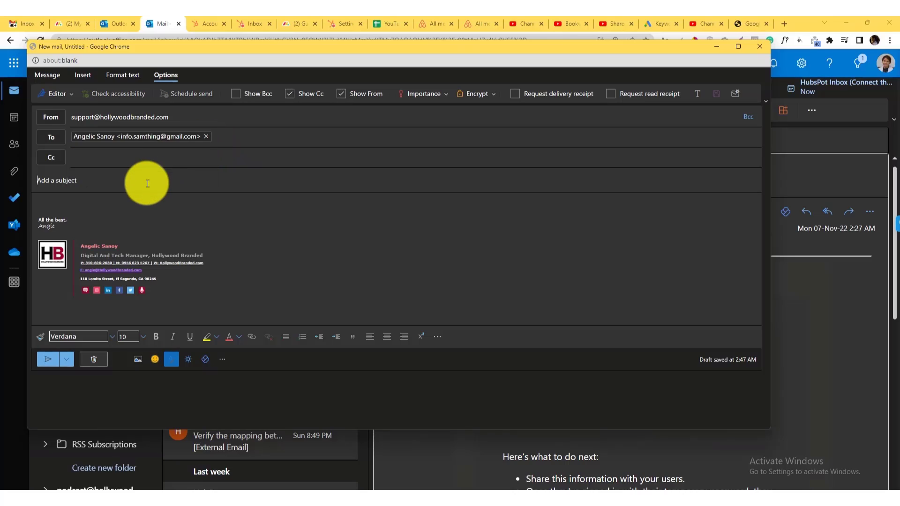
click(47, 359)
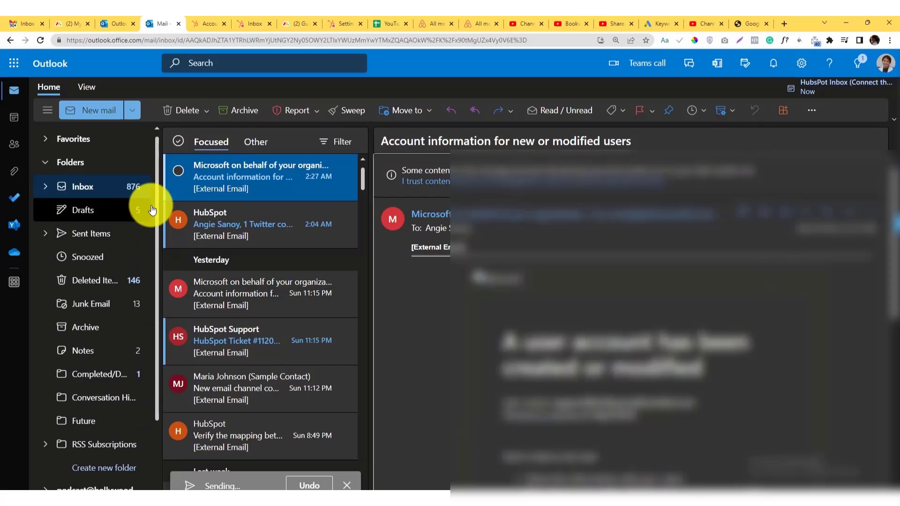
Start another pop-out message, show its From field, and choose a different sender address.
click(92, 111)
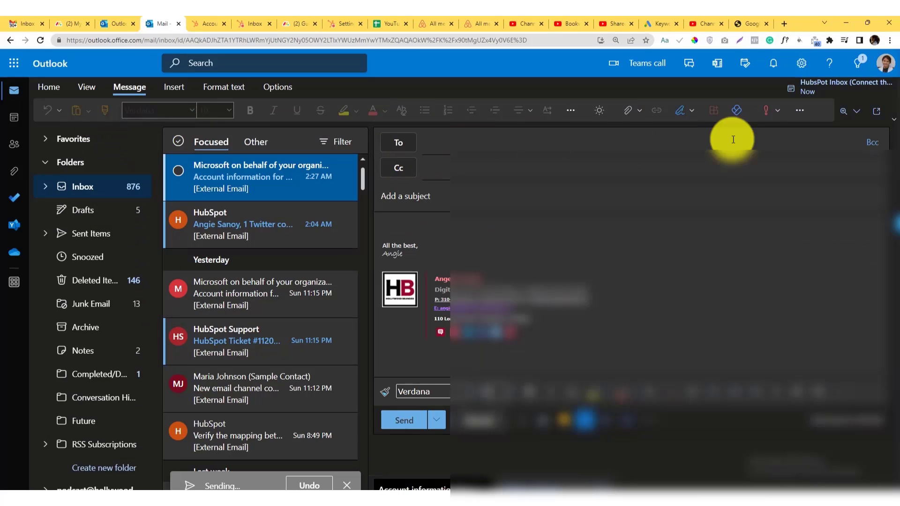
click(876, 112)
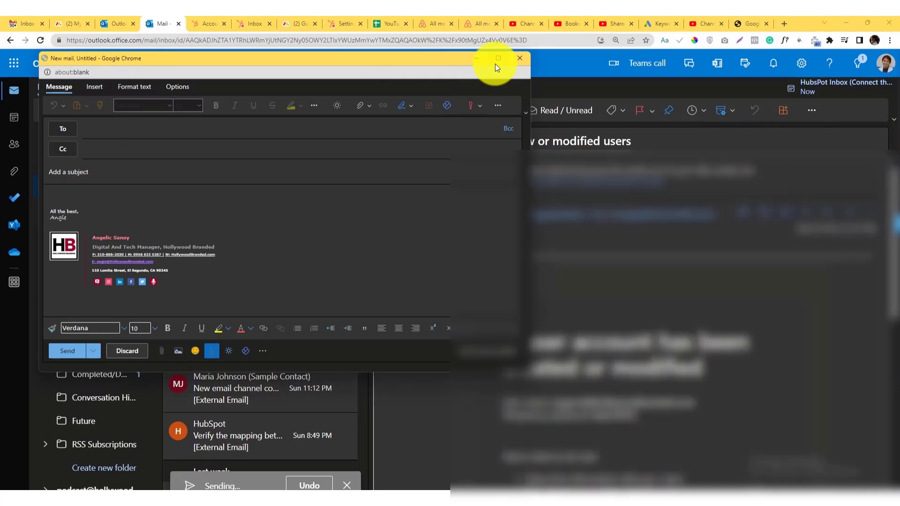
drag(530, 372, 784, 485)
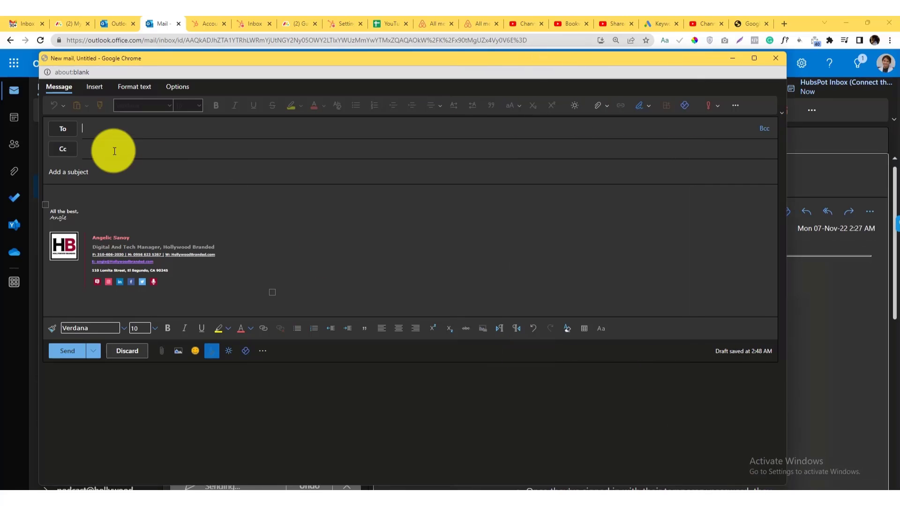
click(170, 89)
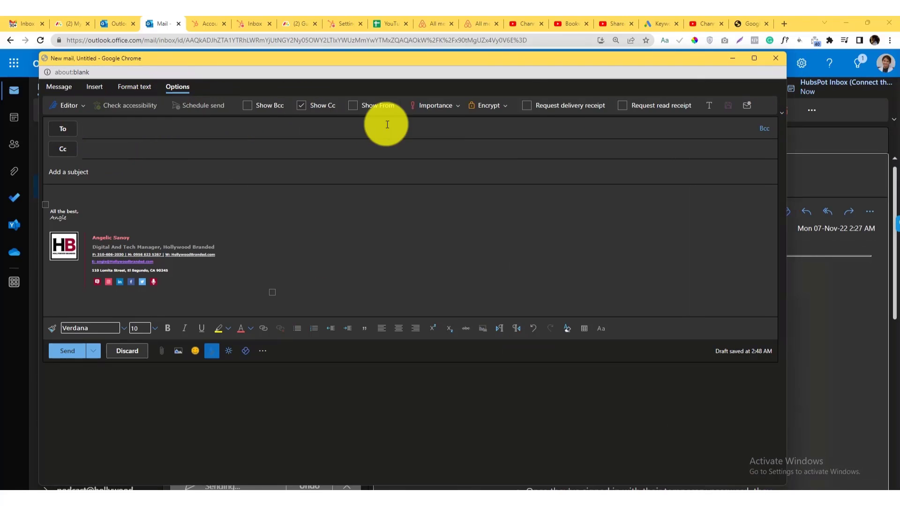
click(353, 105)
click(64, 130)
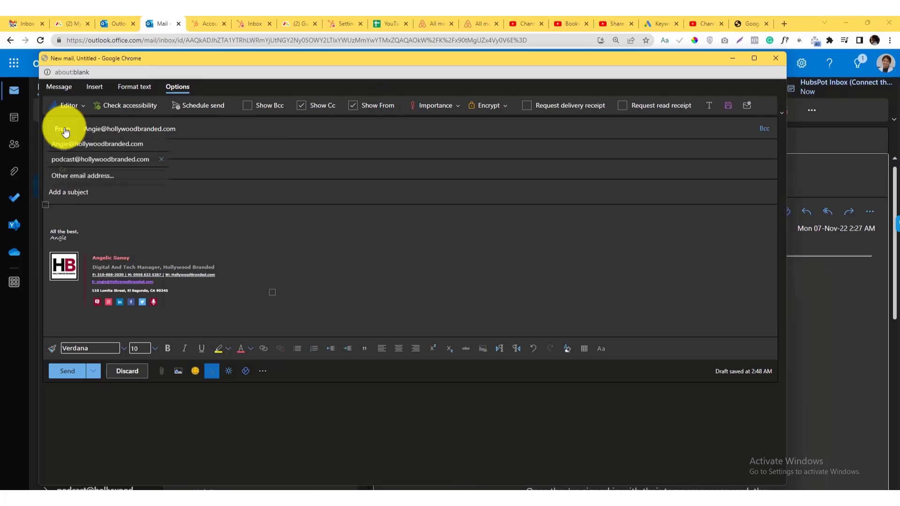
click(92, 180)
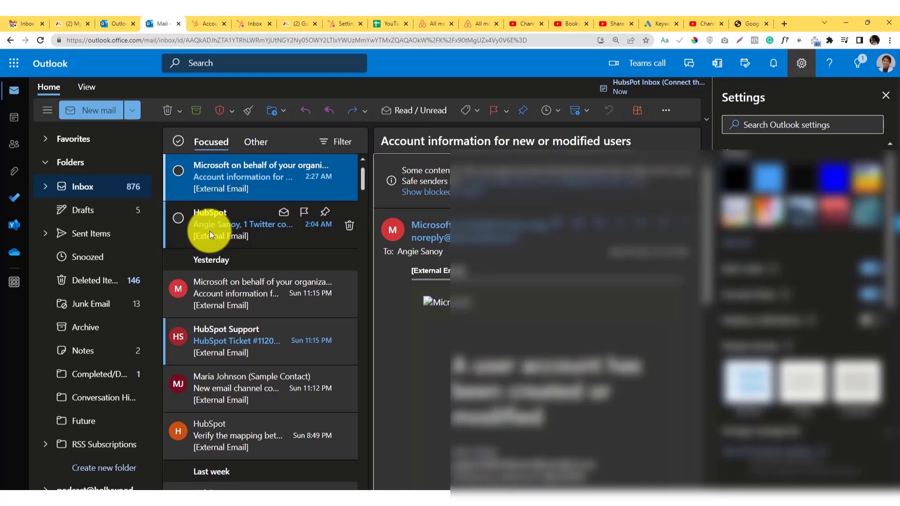
Refresh the Gmail inbox, open the received Test email, and highlight its sender address.
click(20, 16)
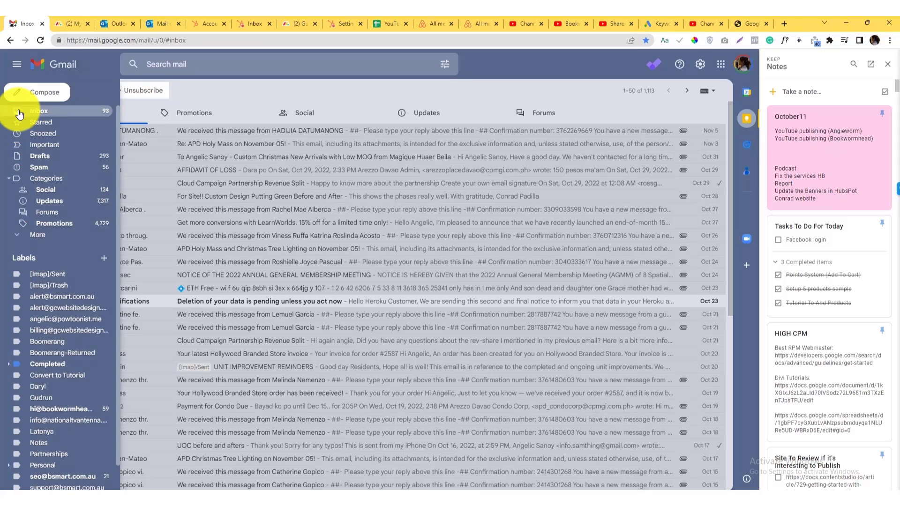
click(37, 111)
click(190, 131)
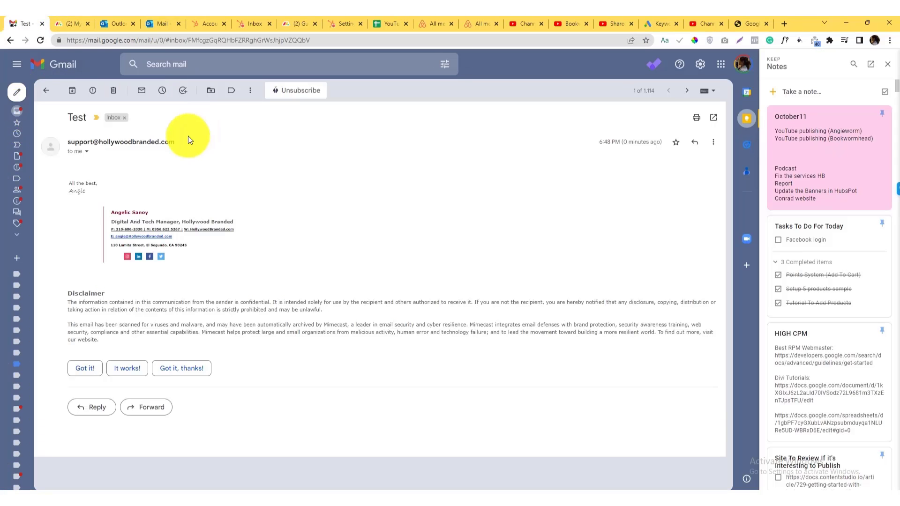
drag(70, 142, 134, 144)
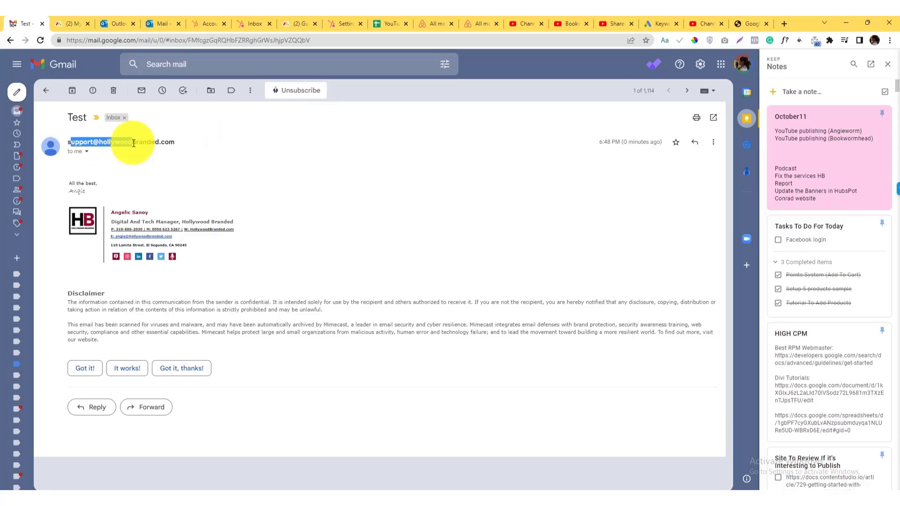
Compare against Outlook, then re-highlight the support sender address on the Gmail Test email.
click(104, 15)
click(12, 23)
click(159, 16)
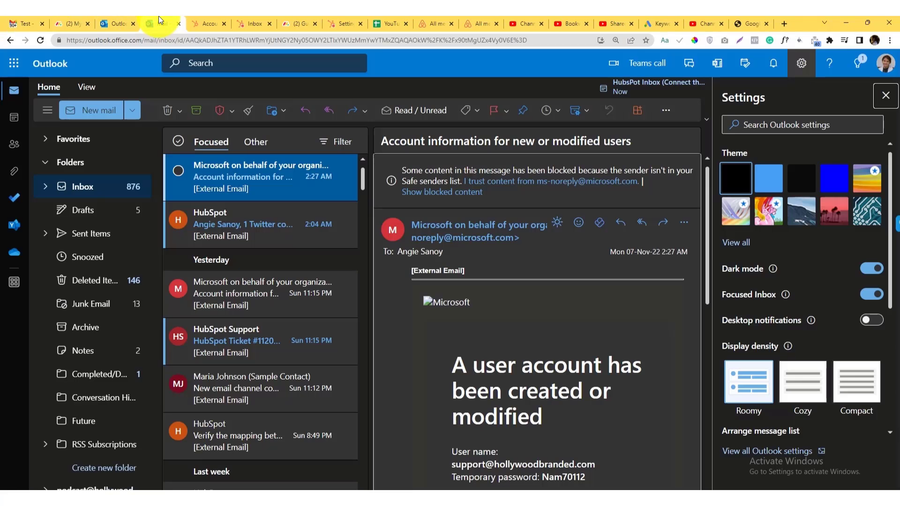
click(25, 22)
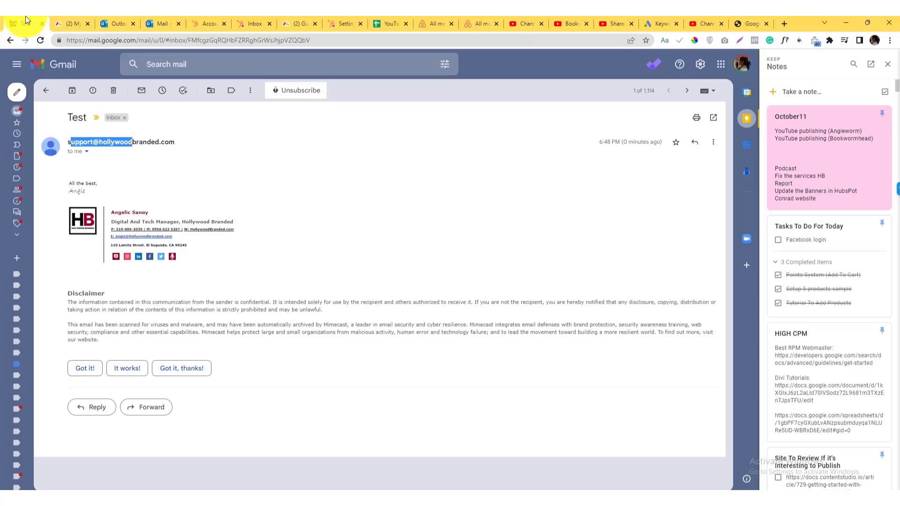
click(66, 142)
drag(67, 142, 176, 142)
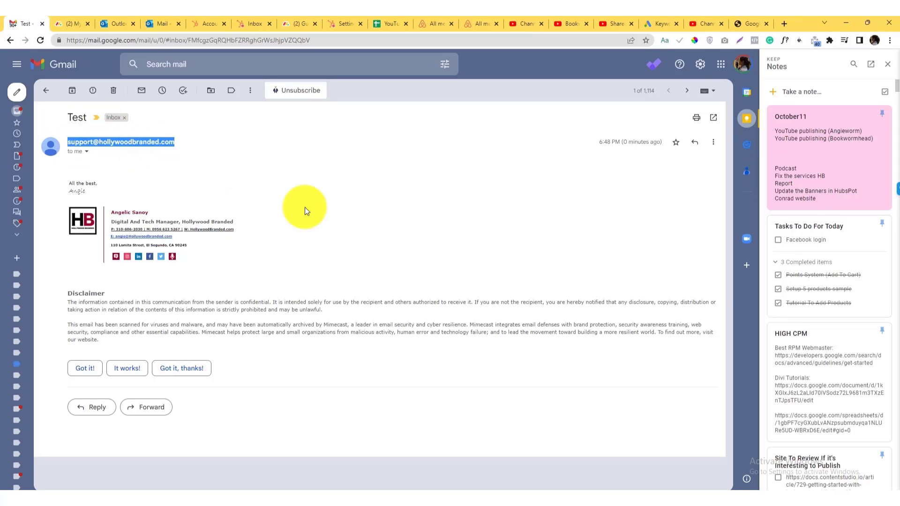
click(311, 209)
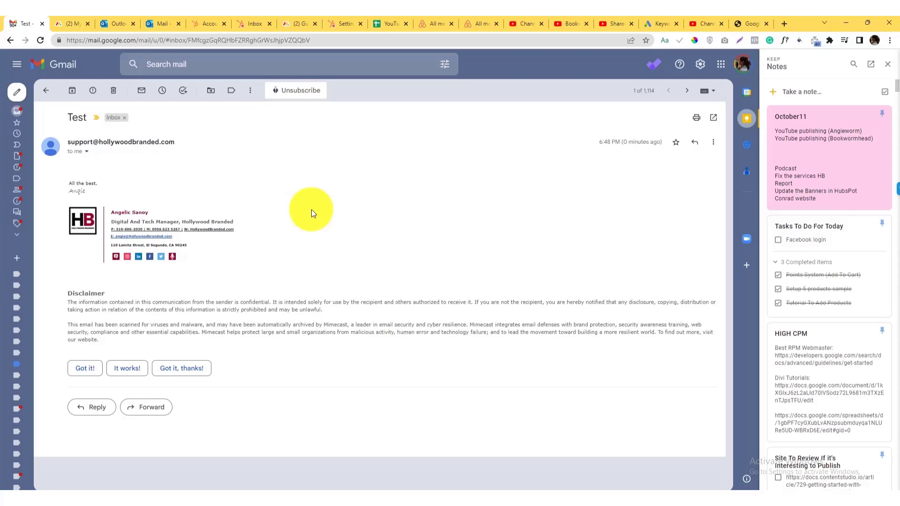